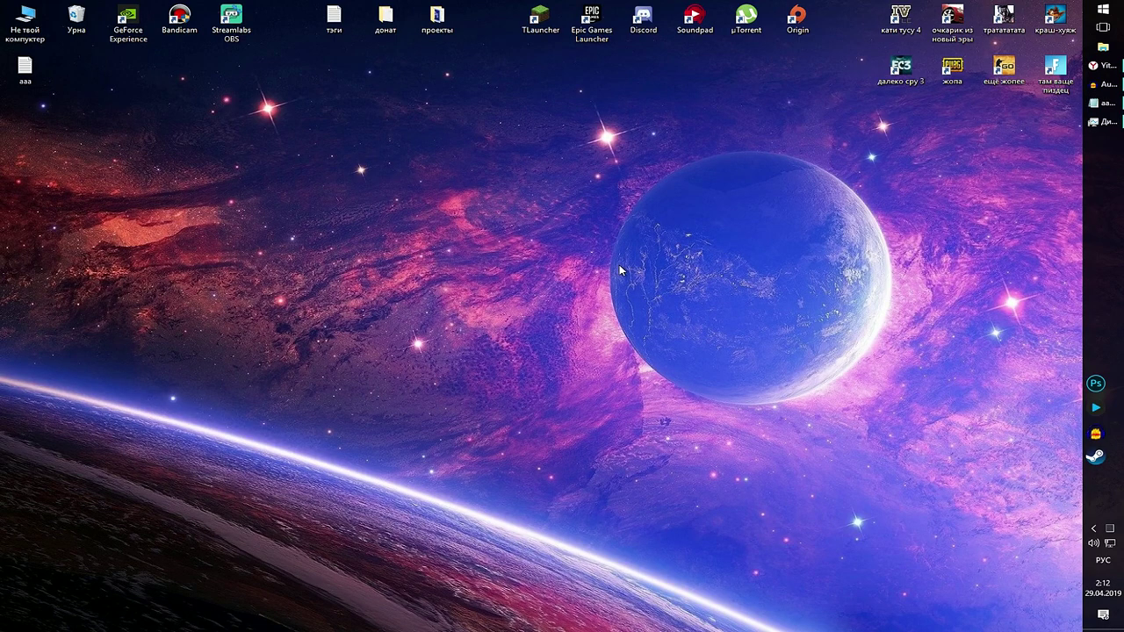
Open a File Explorer window showing Quick access from the taskbar.
left_click(1103, 47)
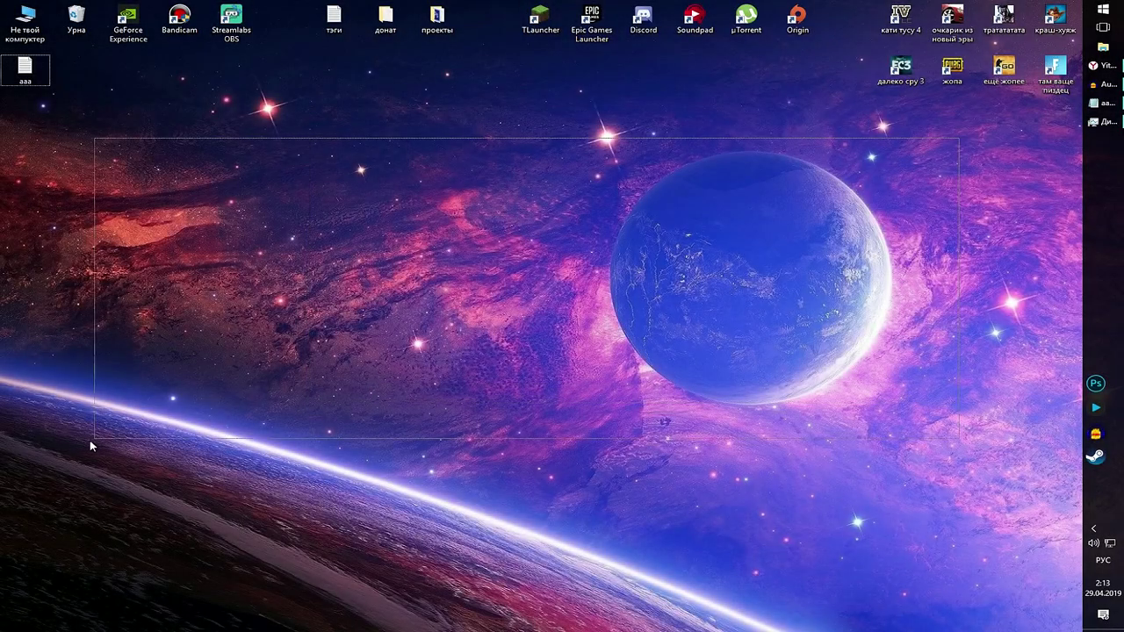
left_click_drag(309, 402, 97, 511)
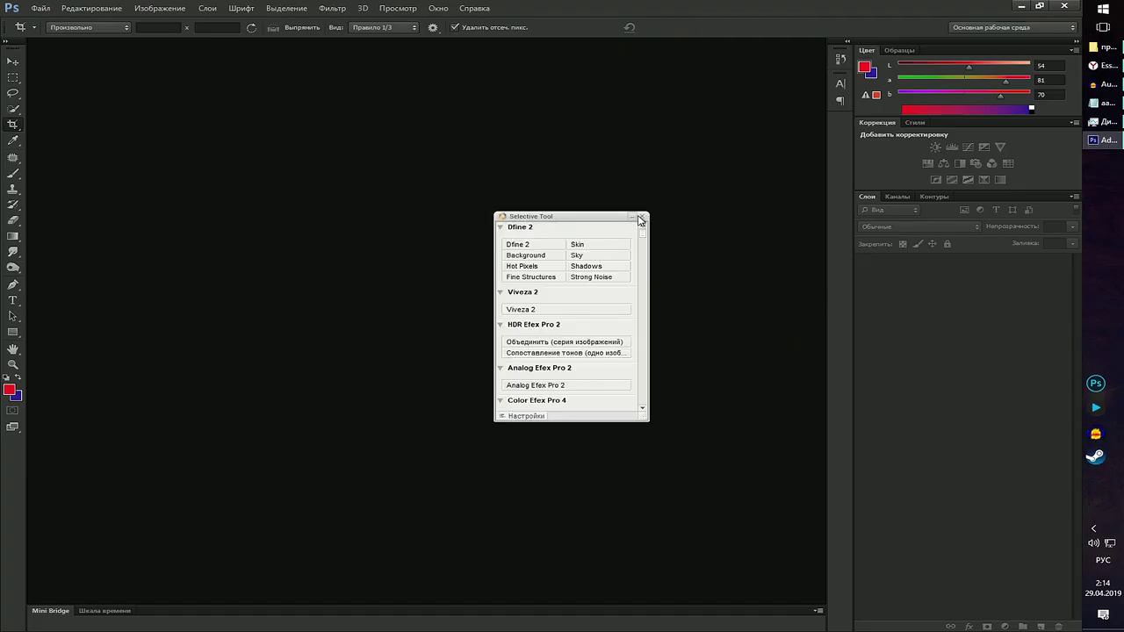
Import a trimmed range of the webcam clip from 'просто вставки' as frame layers.
left_click(641, 217)
left_click(41, 9)
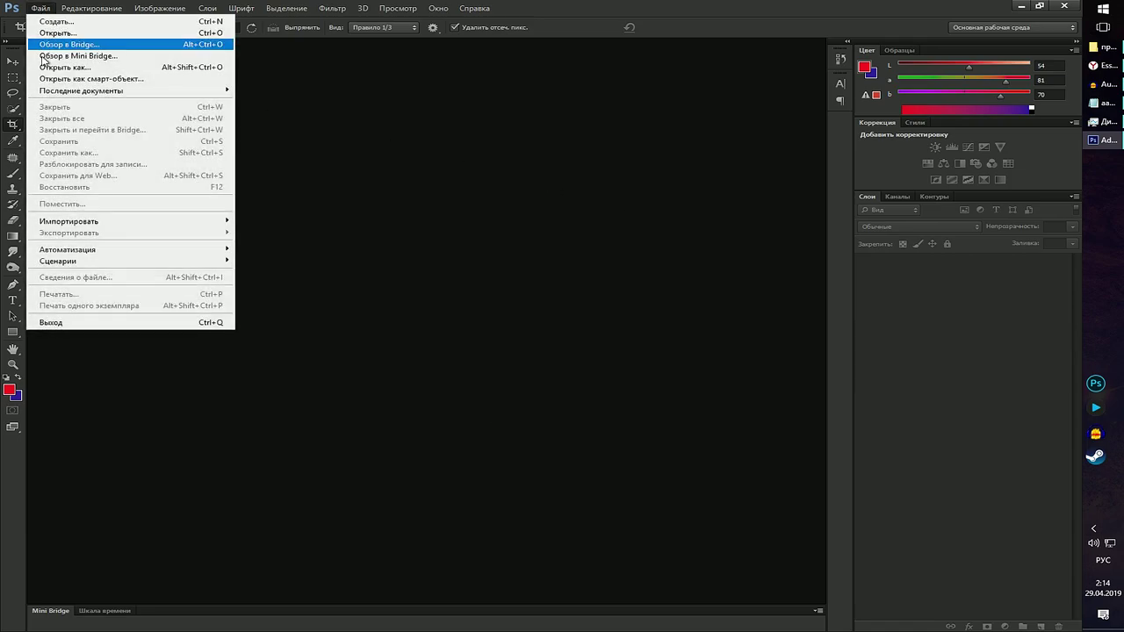
mouse_move(68, 222)
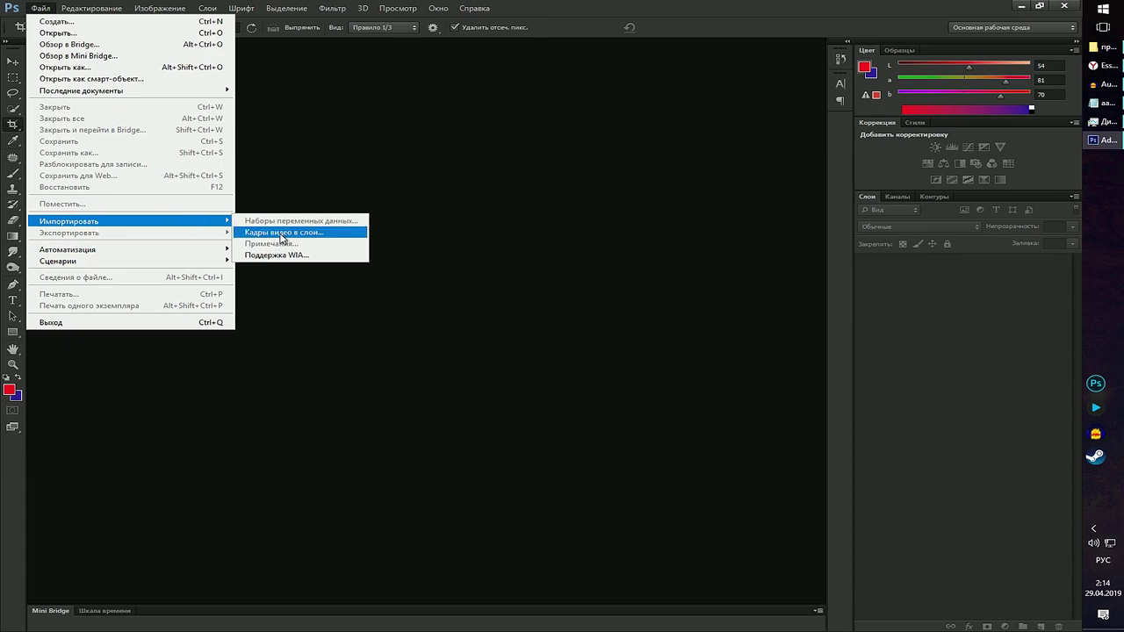
left_click(282, 233)
double_click(132, 103)
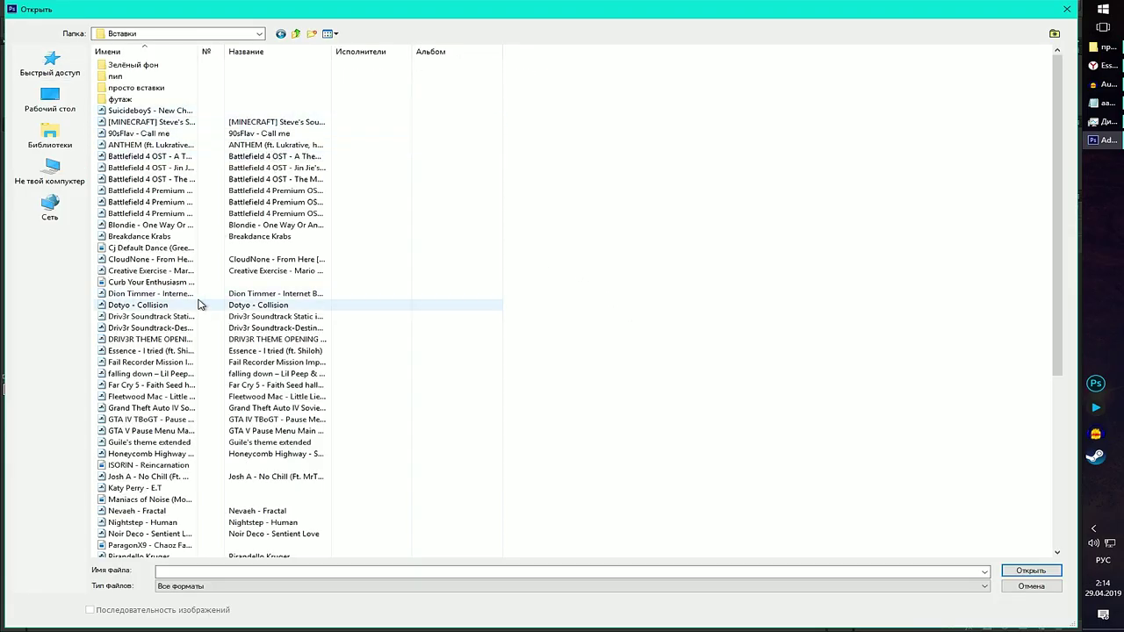
double_click(136, 87)
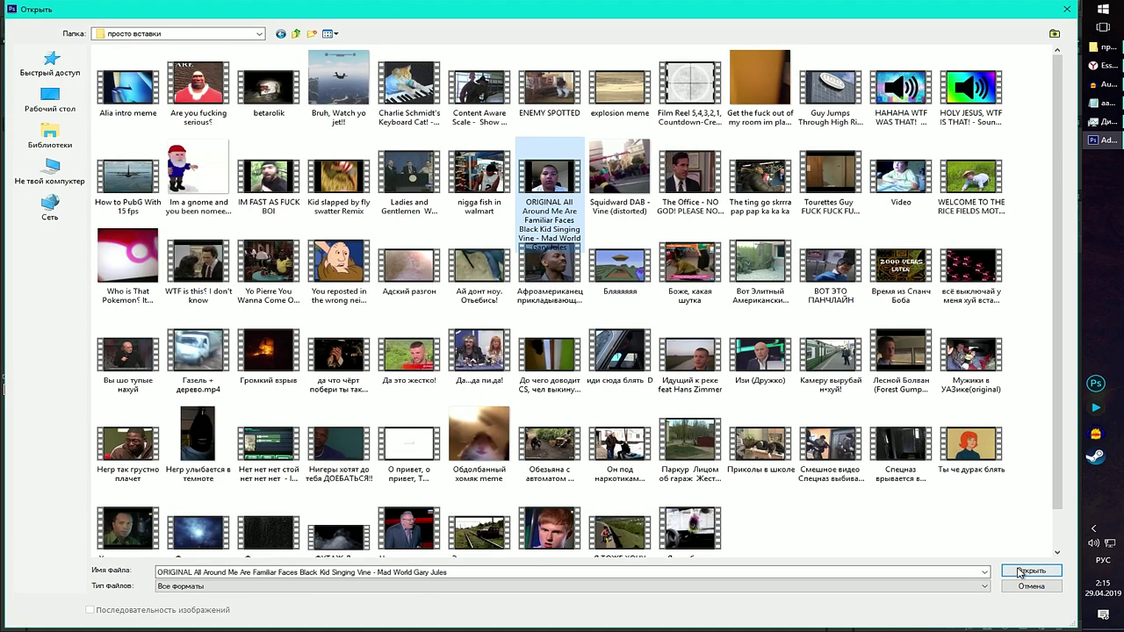
left_click(1018, 572)
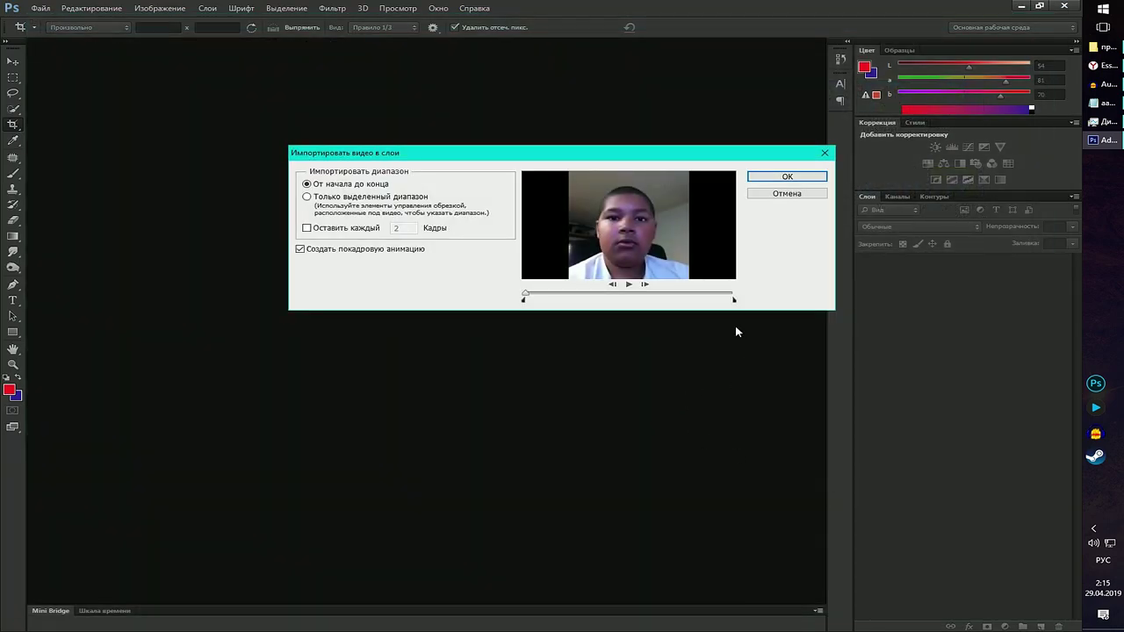
left_click_drag(733, 300, 687, 301)
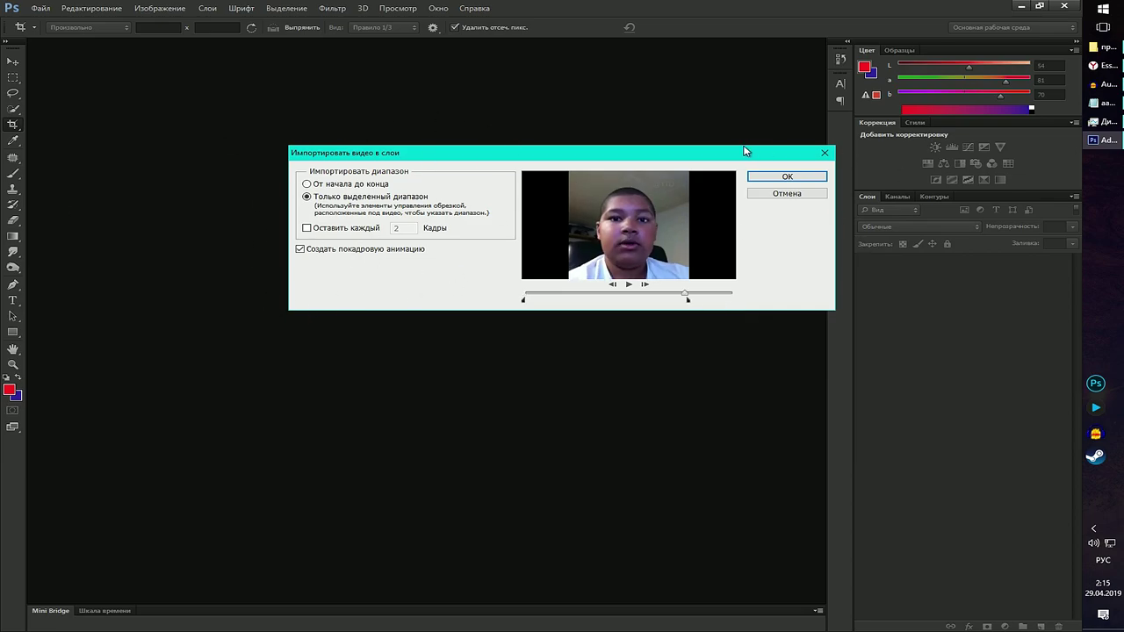
left_click(800, 179)
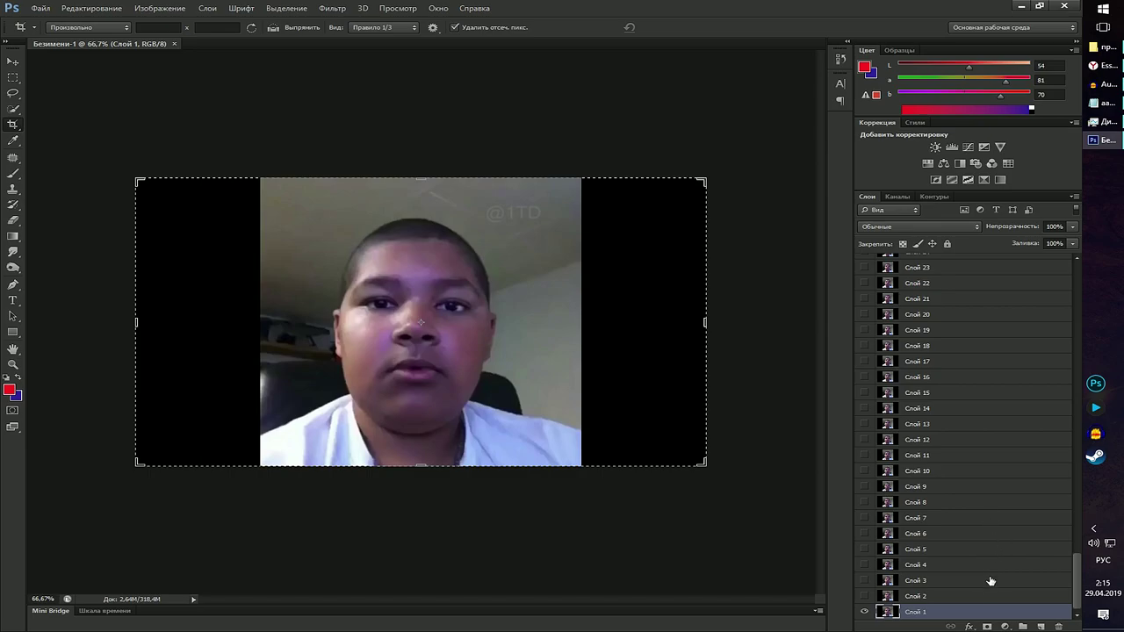
Select frame layer Слой 10 in the Layers panel and turn its visibility on.
scroll(954, 552, "up", 5)
scroll(955, 551, "up", 8)
scroll(955, 551, "down", 13)
left_click(928, 597)
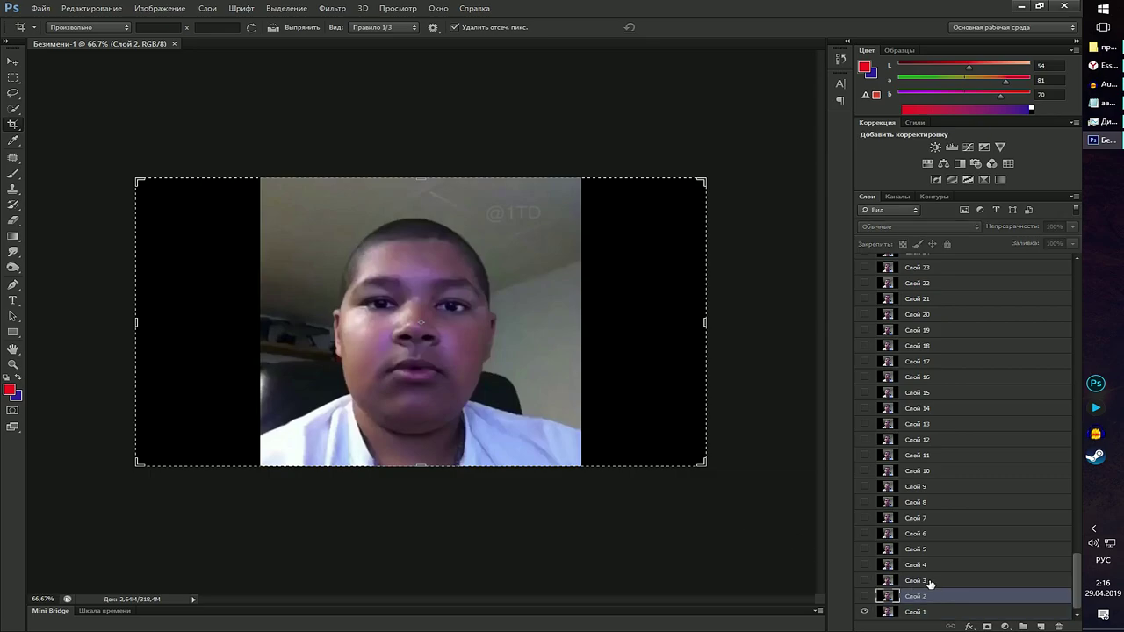
left_click(931, 565)
left_click(932, 533)
left_click(931, 502)
left_click(930, 487)
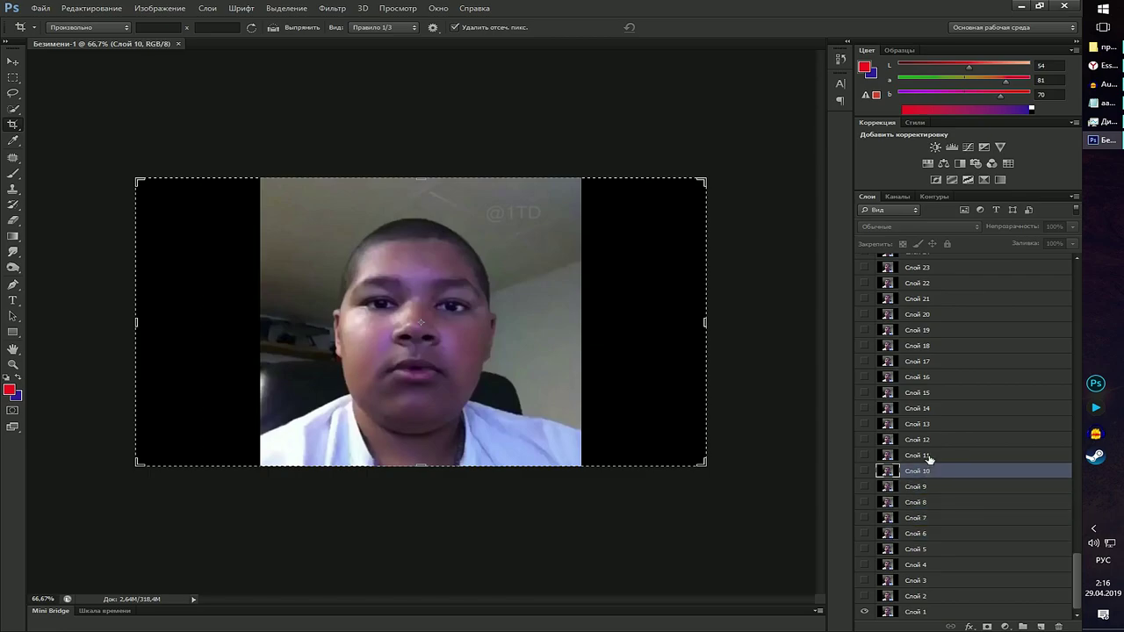
left_click(865, 470)
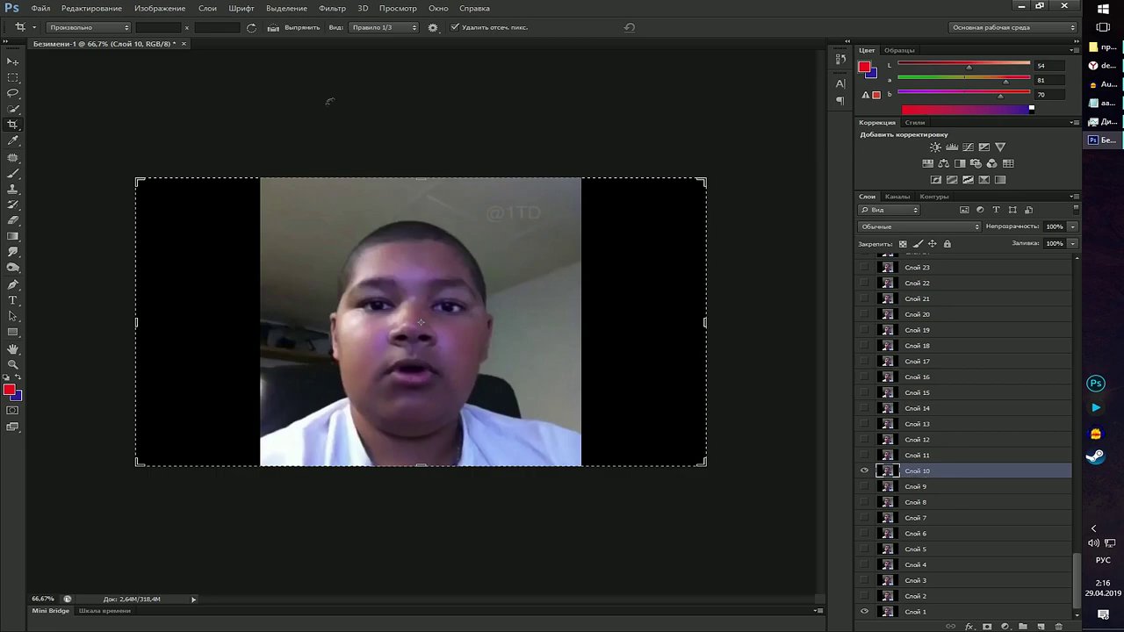
left_click(93, 8)
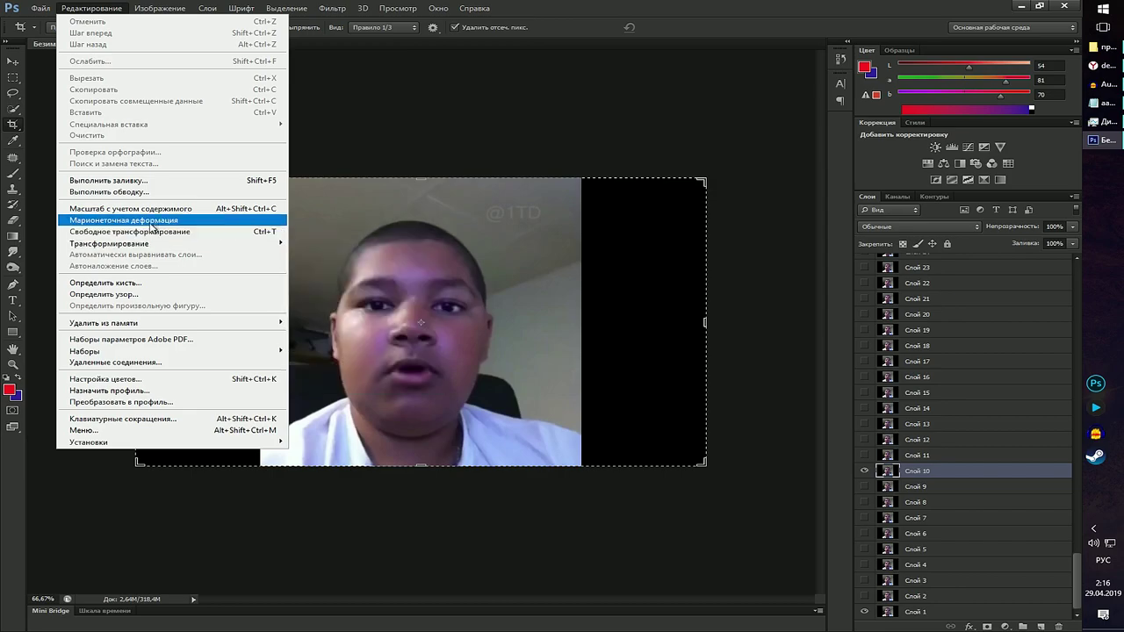
Trial a Content-Aware Scale shrink on Слой 10, then restore full size and hide it.
left_click(169, 212)
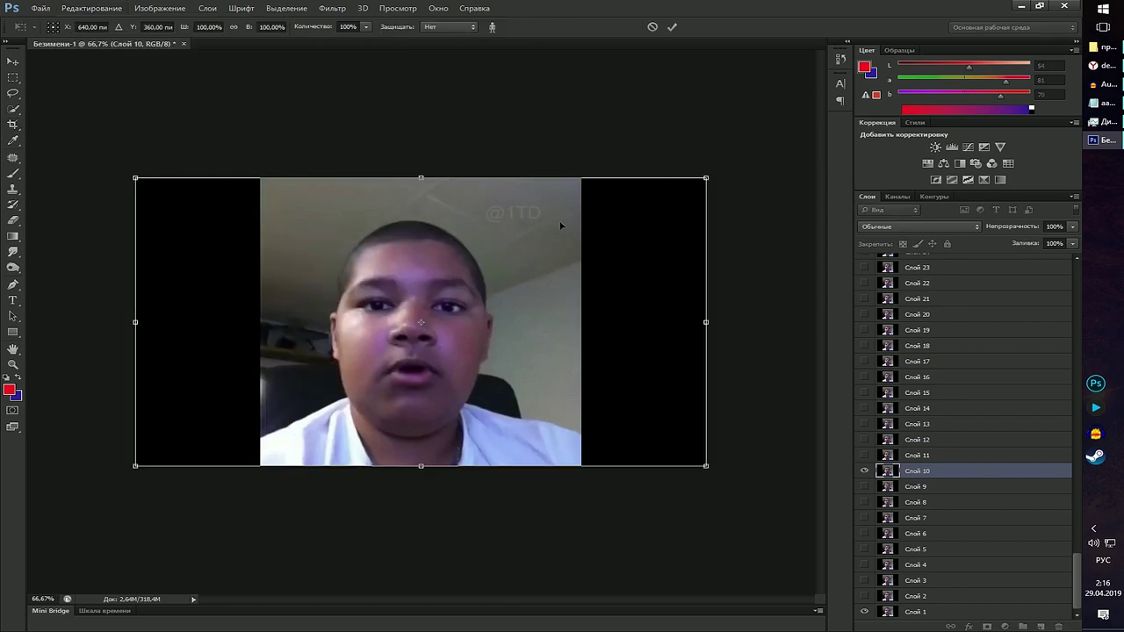
left_click_drag(701, 180, 505, 276)
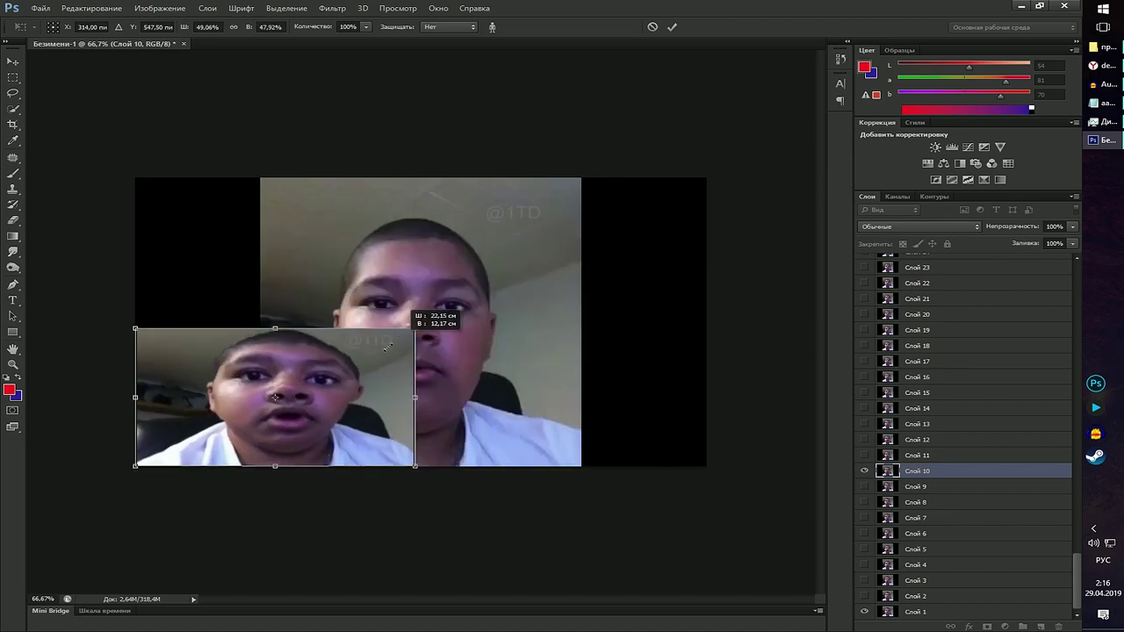
mouse_move(505, 275)
left_mouse_down()
mouse_move(362, 365)
mouse_move(868, 84)
left_mouse_up()
left_click(672, 27)
key("ctrl+t")
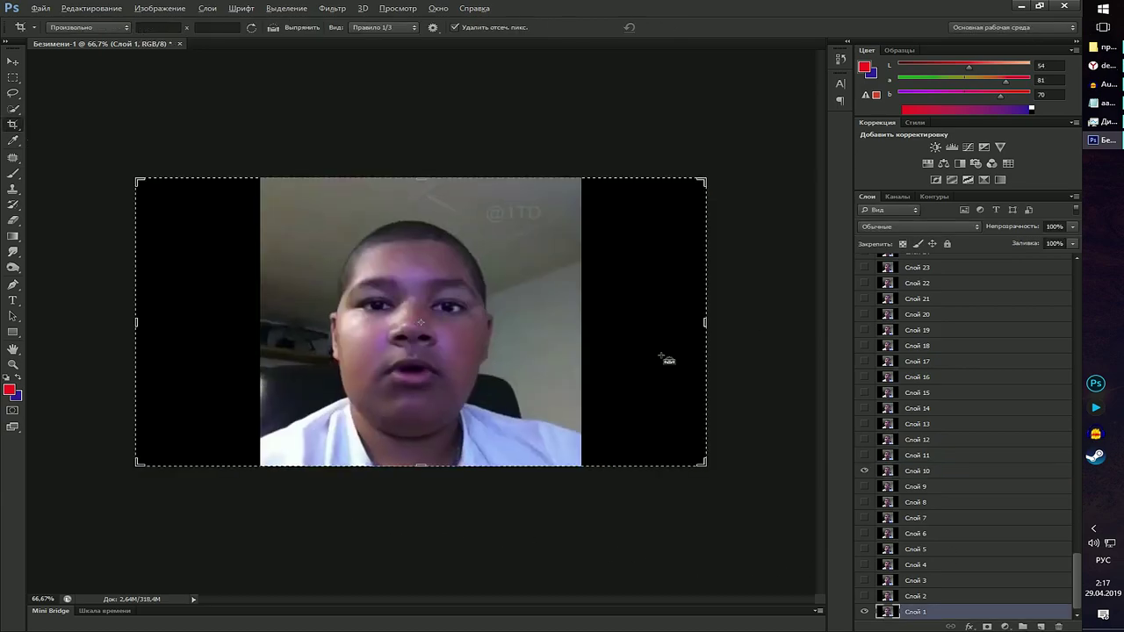
left_click(865, 472)
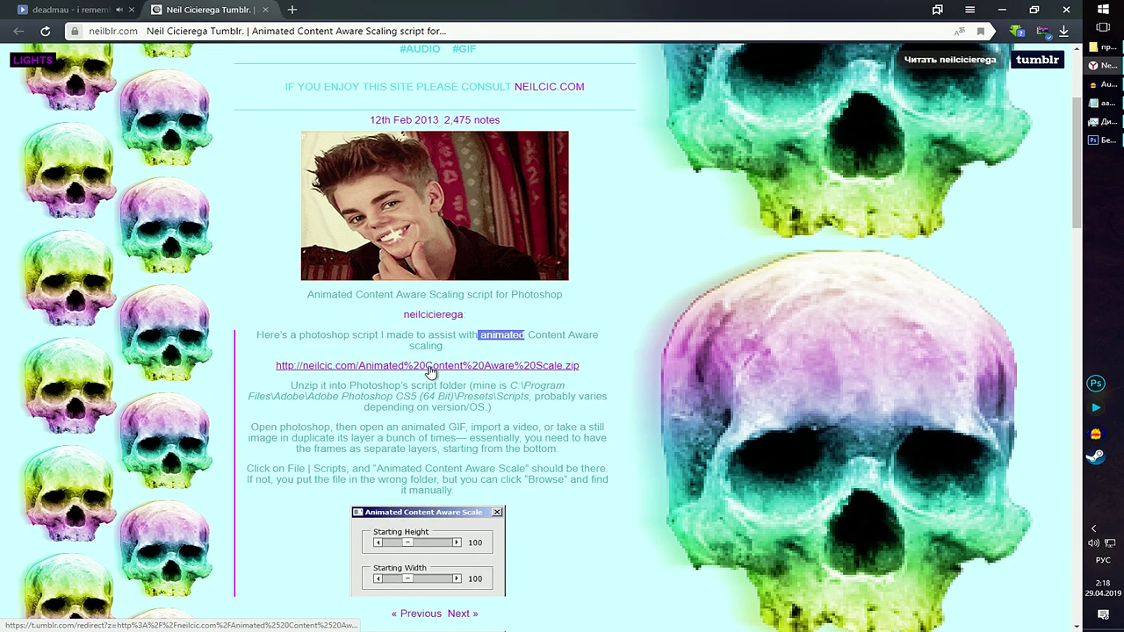
Re-download Animated Content Aware Scale.zip and open its .jsx script from WinRAR.
left_click(430, 369)
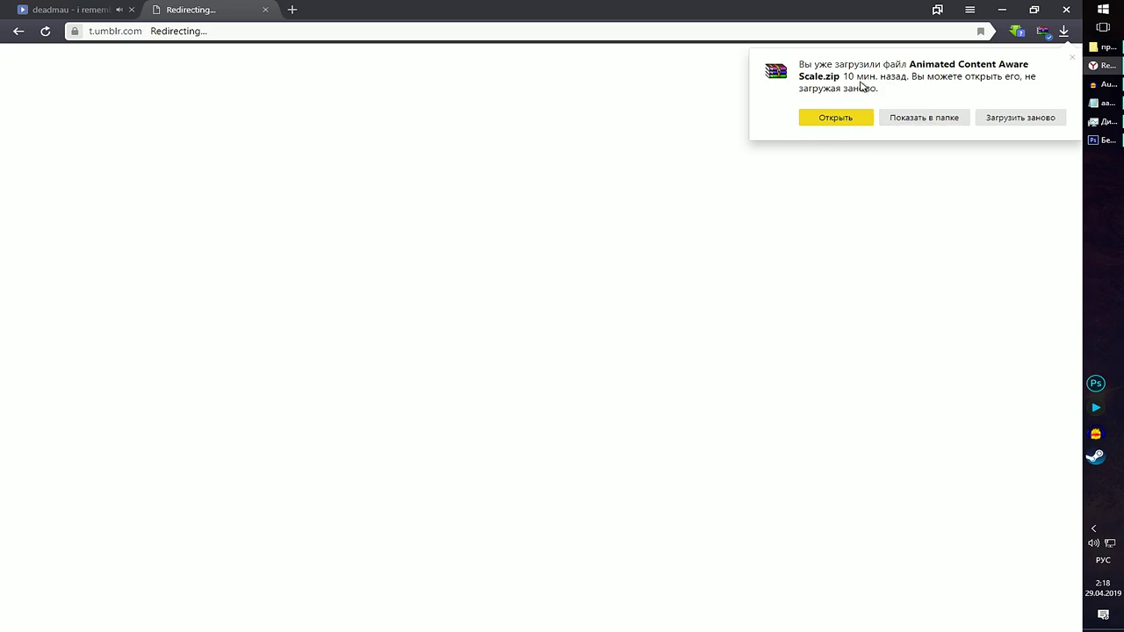
left_click(1024, 123)
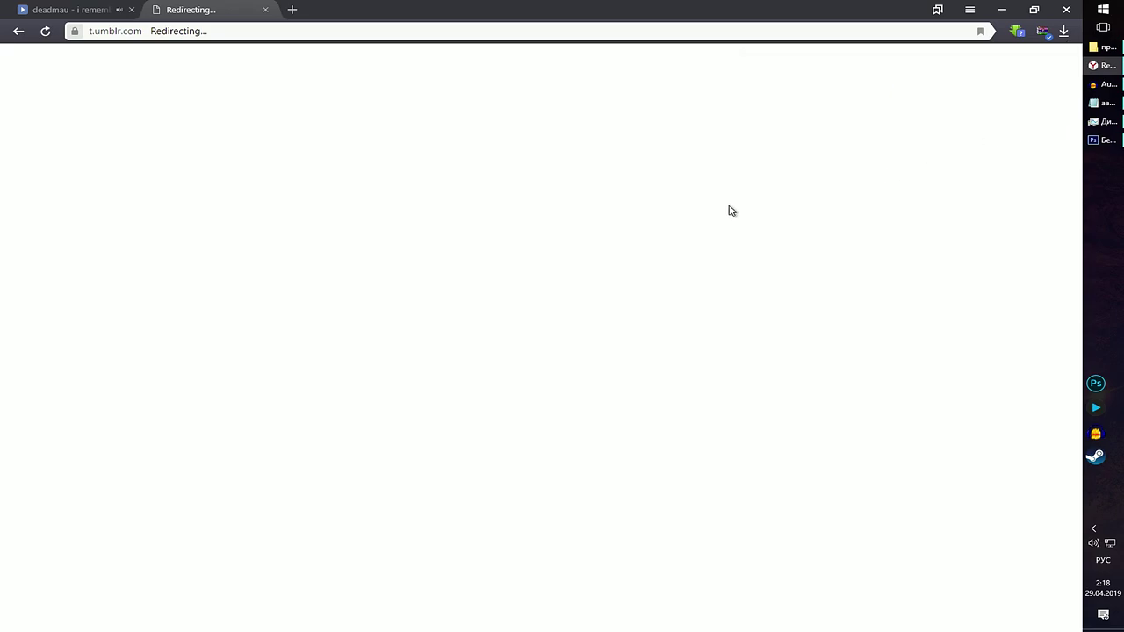
left_click(1045, 37)
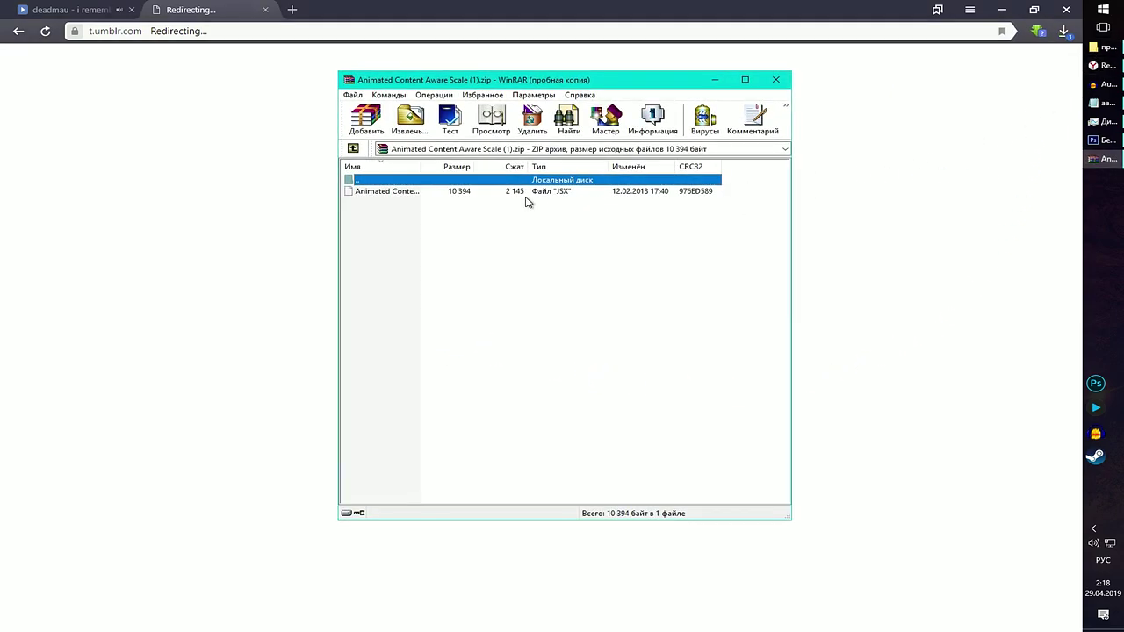
double_click(527, 193)
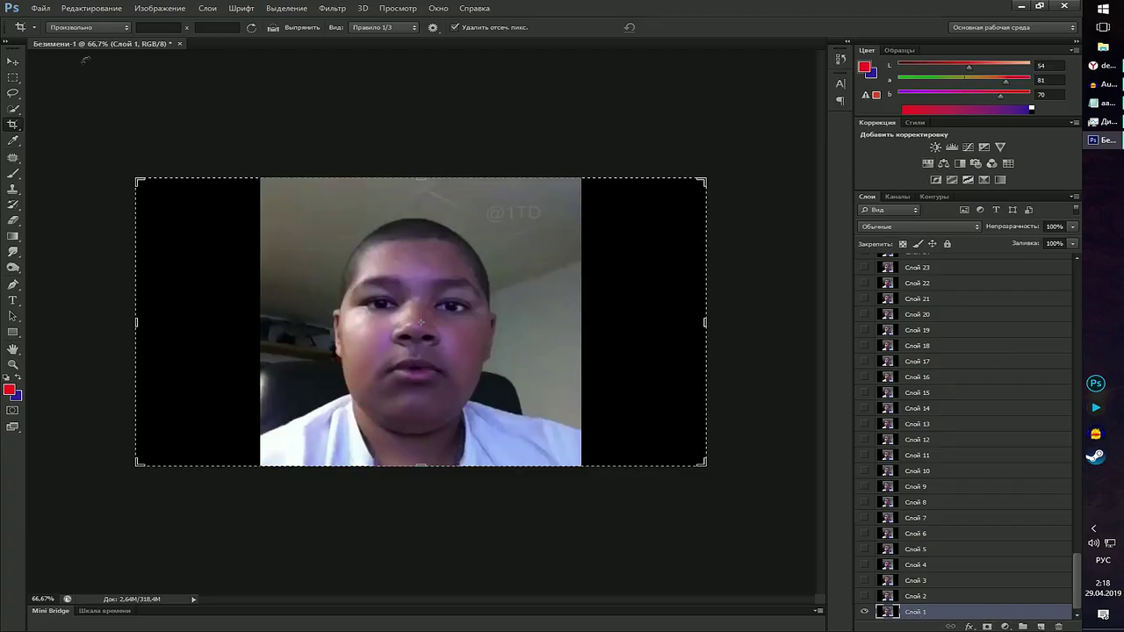
left_click(40, 8)
mouse_move(58, 261)
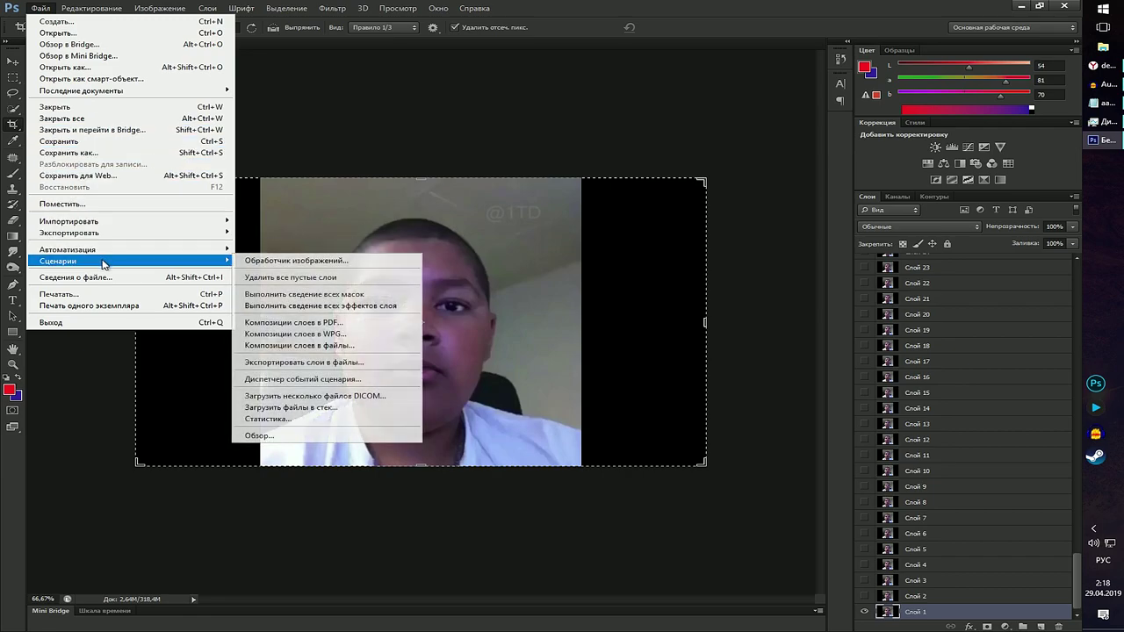
mouse_move(132, 261)
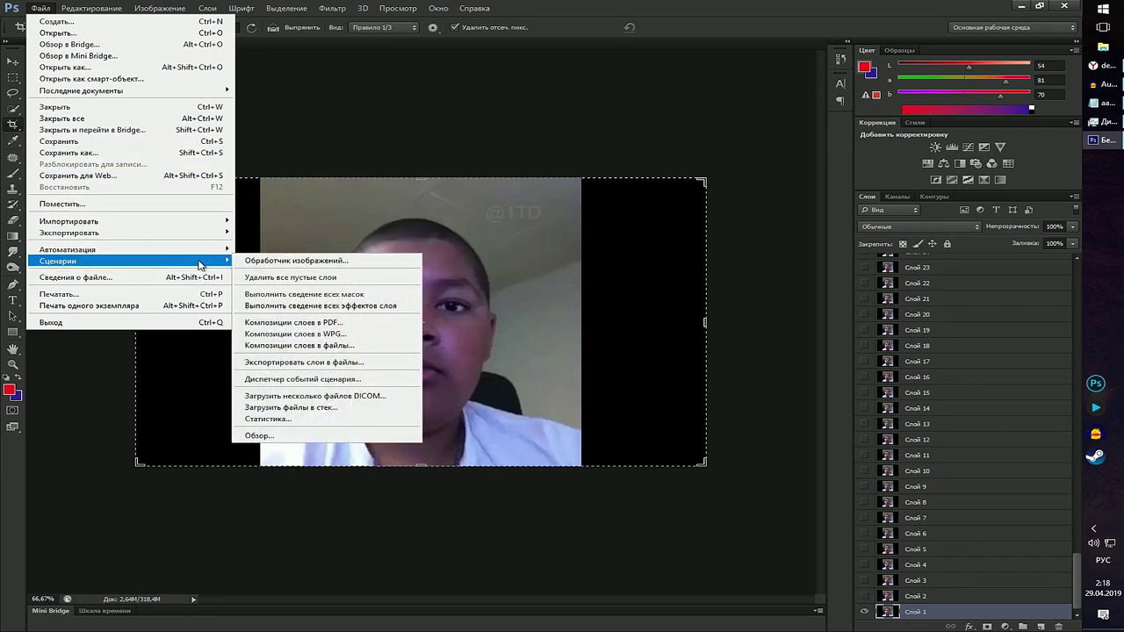
Run Animated Content Aware Scale.jsx from Загрузки with start 98/98 and end 42/42.
left_click(327, 436)
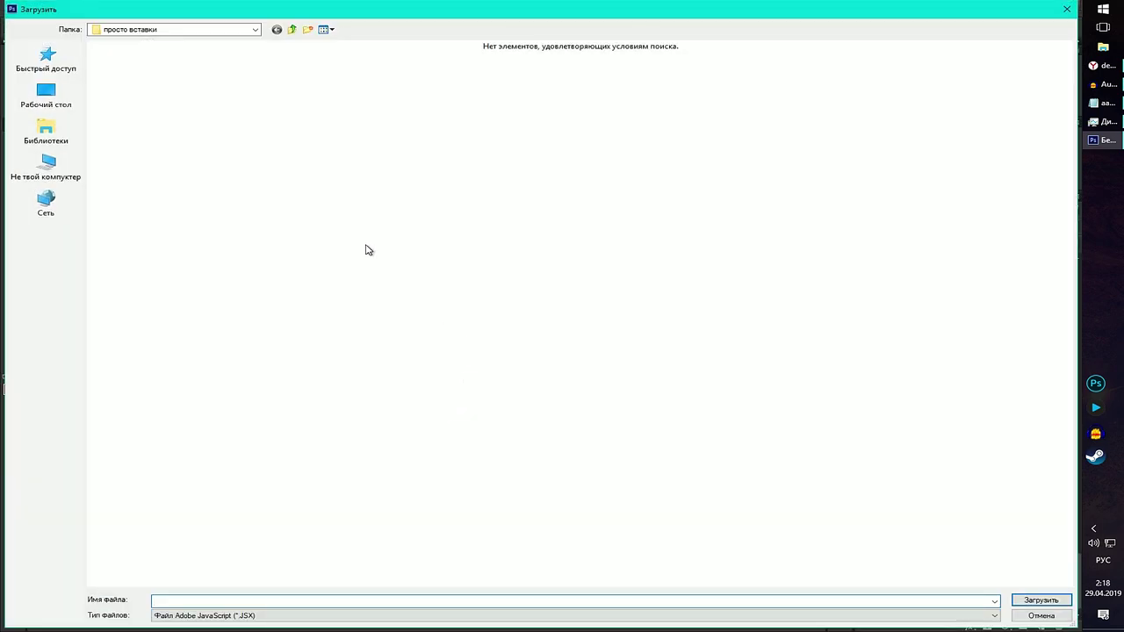
left_click(57, 65)
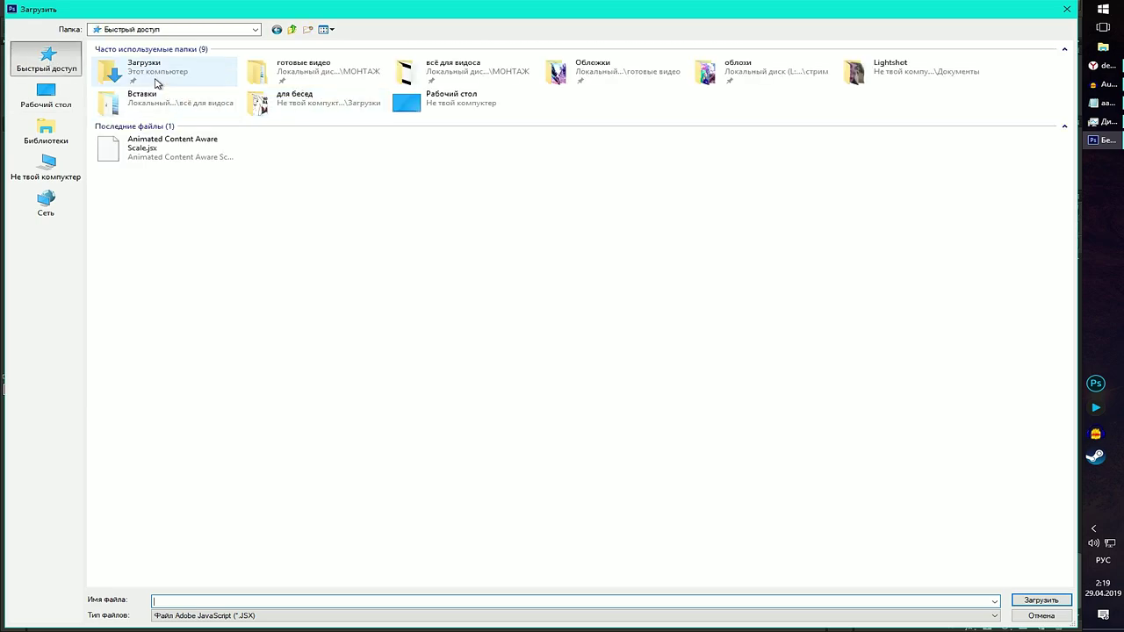
double_click(155, 81)
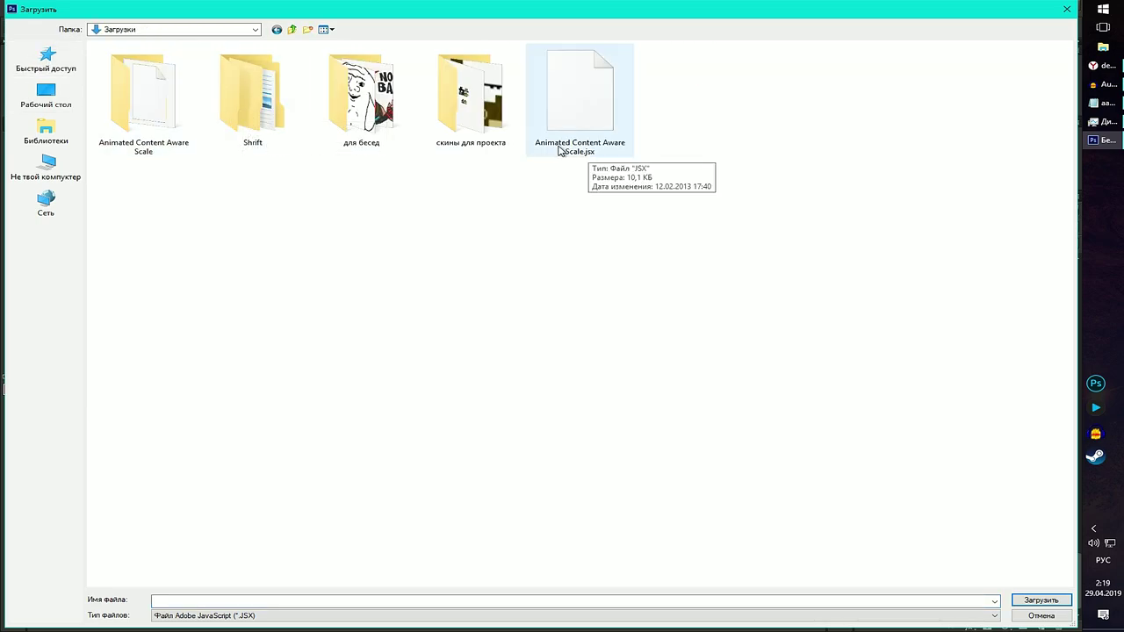
double_click(578, 83)
mouse_move(274, 186)
left_mouse_down()
mouse_move(753, 100)
mouse_move(577, 44)
mouse_move(275, 80)
mouse_move(314, 144)
mouse_move(511, 196)
mouse_move(649, 162)
left_mouse_up()
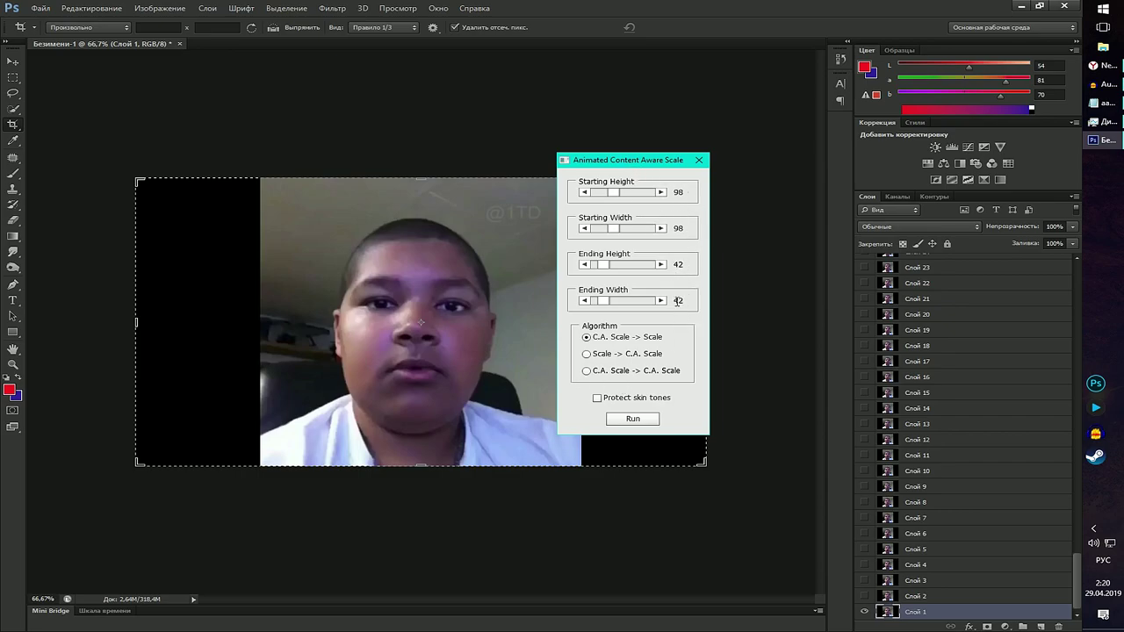
Run the animated content-aware shrink across all frame layers up to Слой 140.
left_click(633, 420)
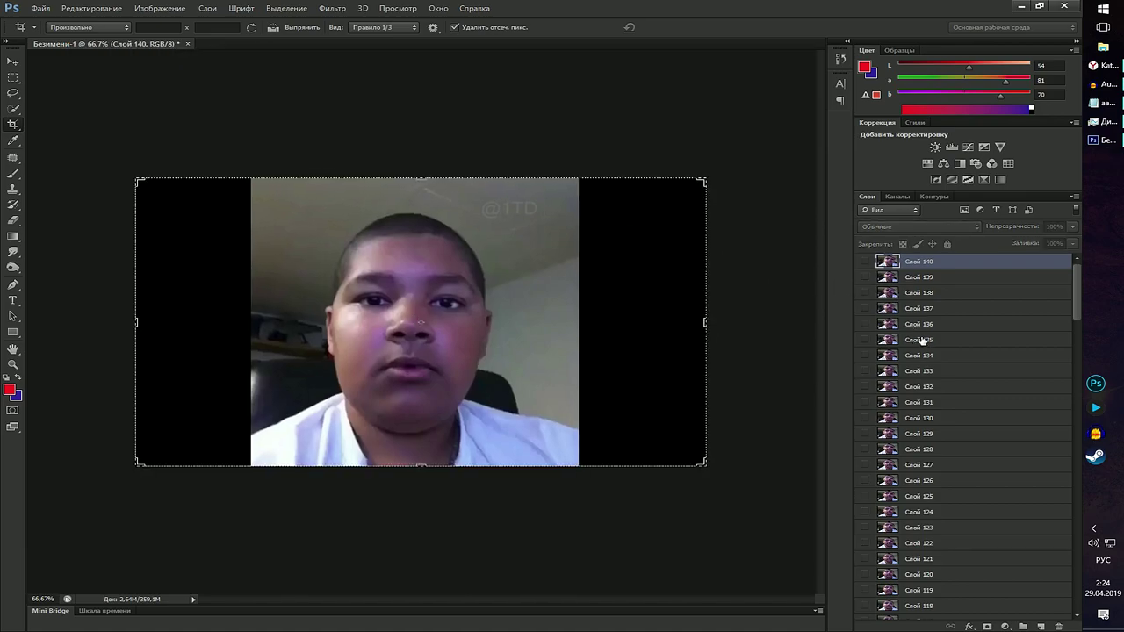
left_click_drag(1081, 298, 1070, 588)
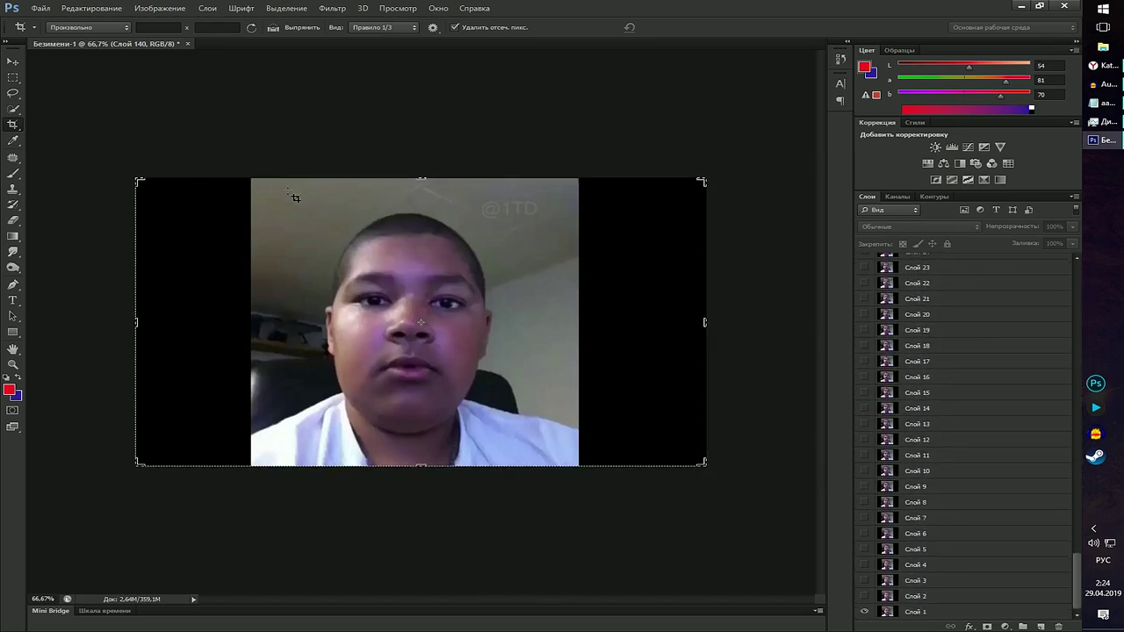
Open Render Video settings showing H.264 output at 1280×720, 30 fps.
left_click(41, 8)
mouse_move(70, 233)
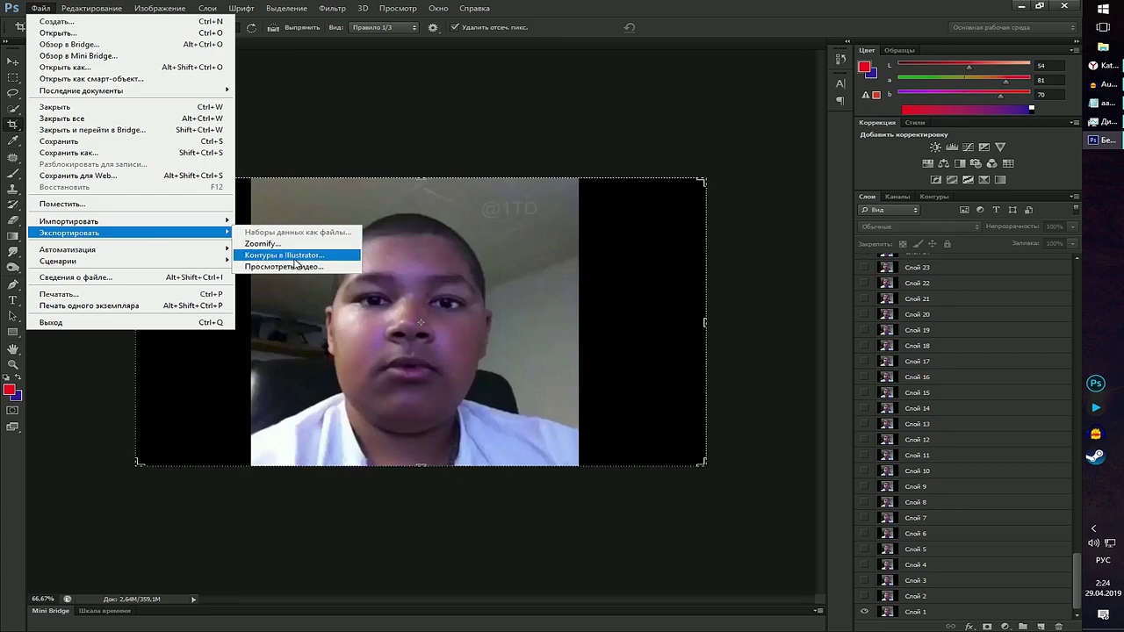
left_click(302, 266)
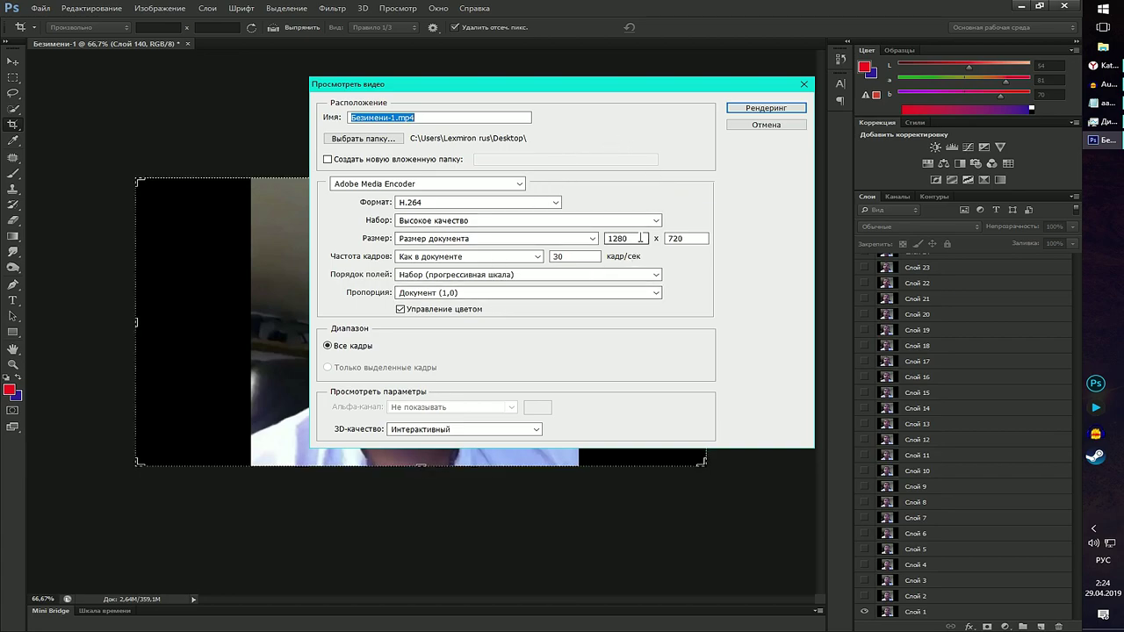
Render the face animation to an H.264 MP4 in the Desktop folder.
left_click(395, 139)
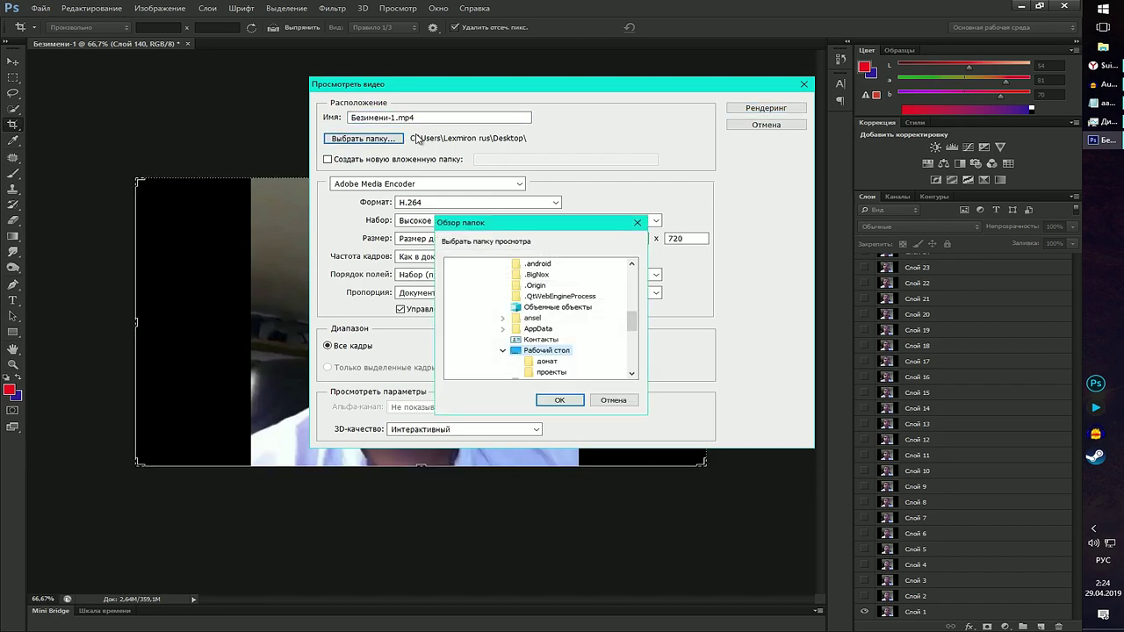
left_click(557, 400)
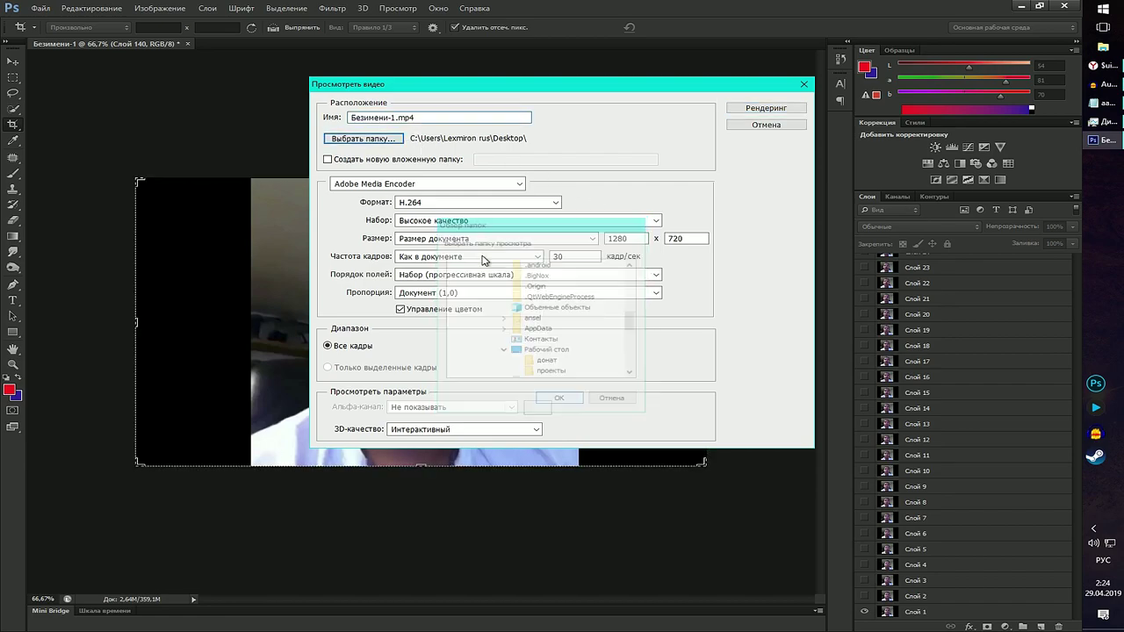
left_click(428, 117)
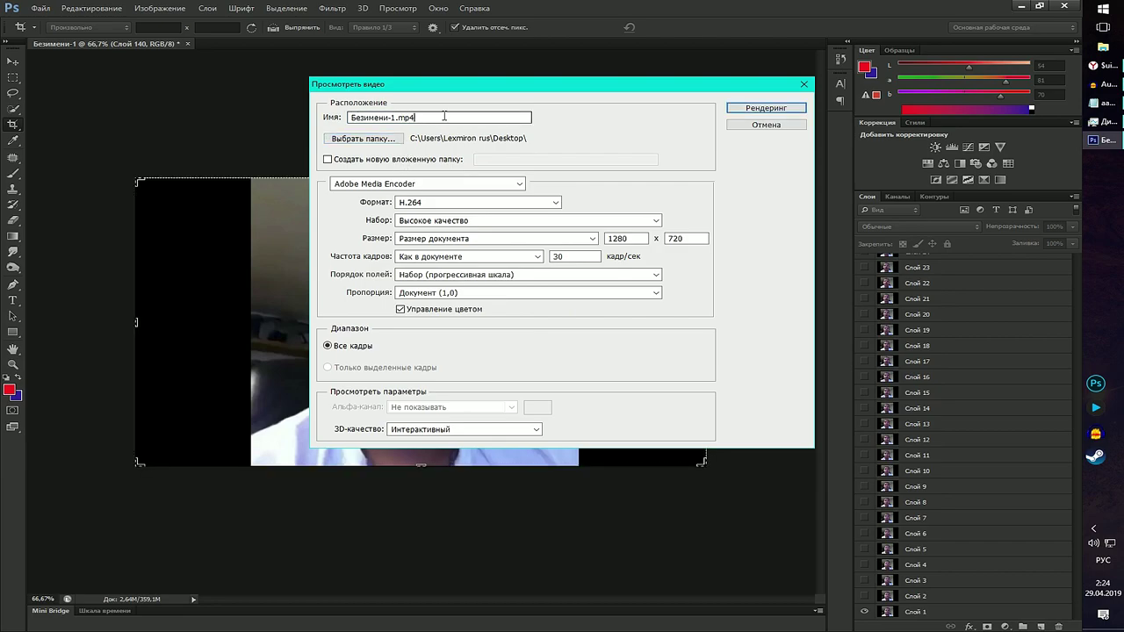
type("расхуячил")
left_click(766, 107)
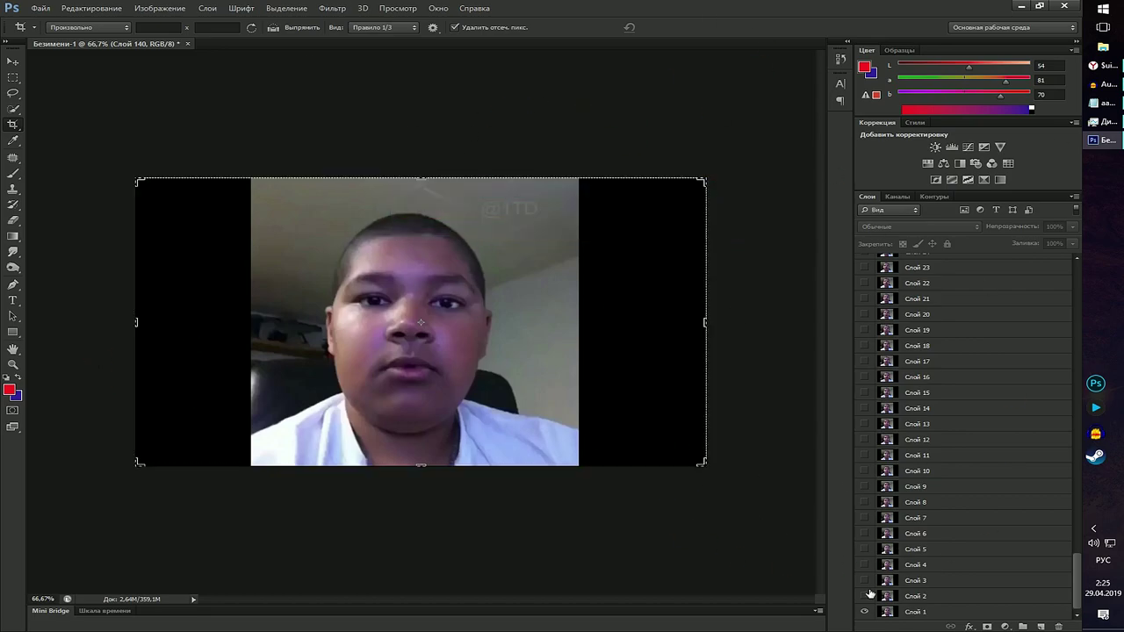
key("super+d")
Play the rendered MP4 from the desktop at lower volume, then close the player.
left_click(560, 301)
double_click(489, 224)
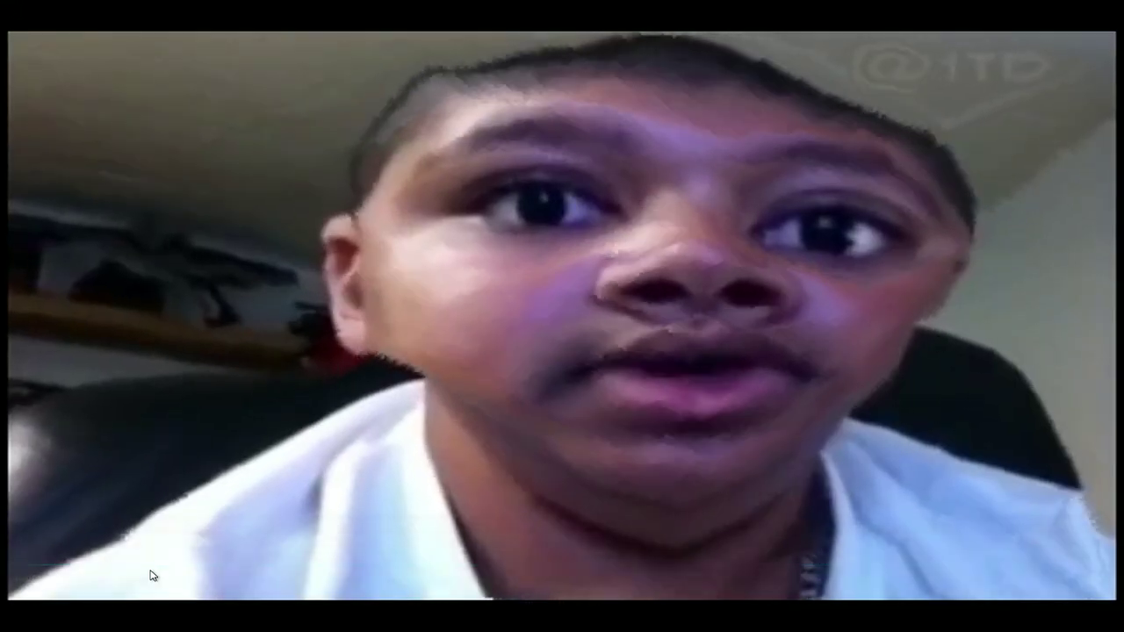
left_click(90, 571)
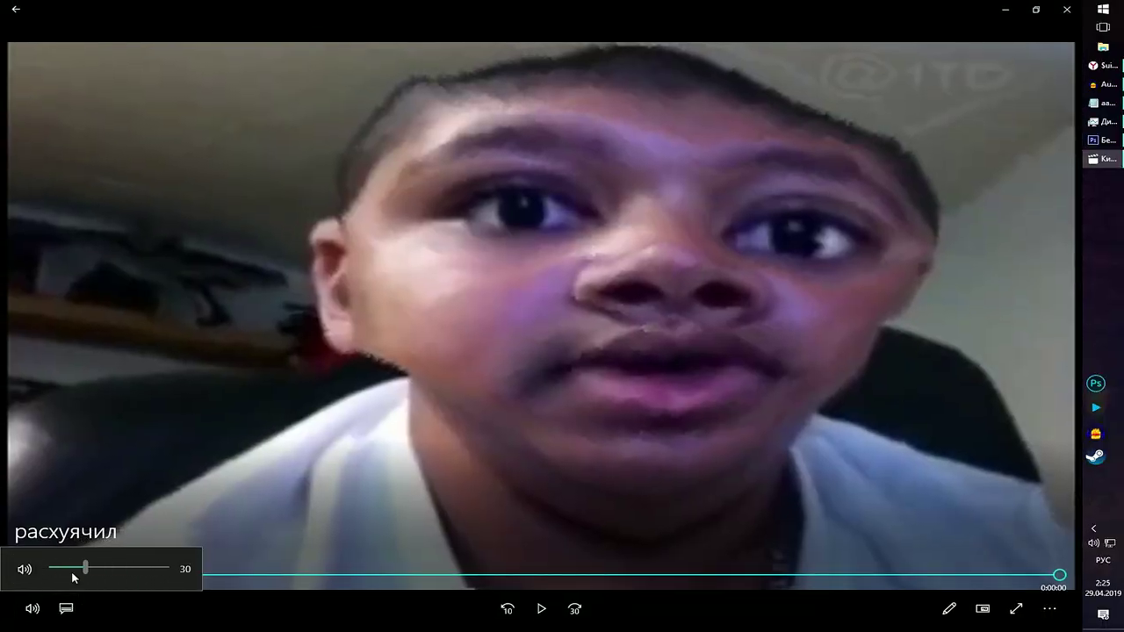
left_click_drag(105, 569, 141, 569)
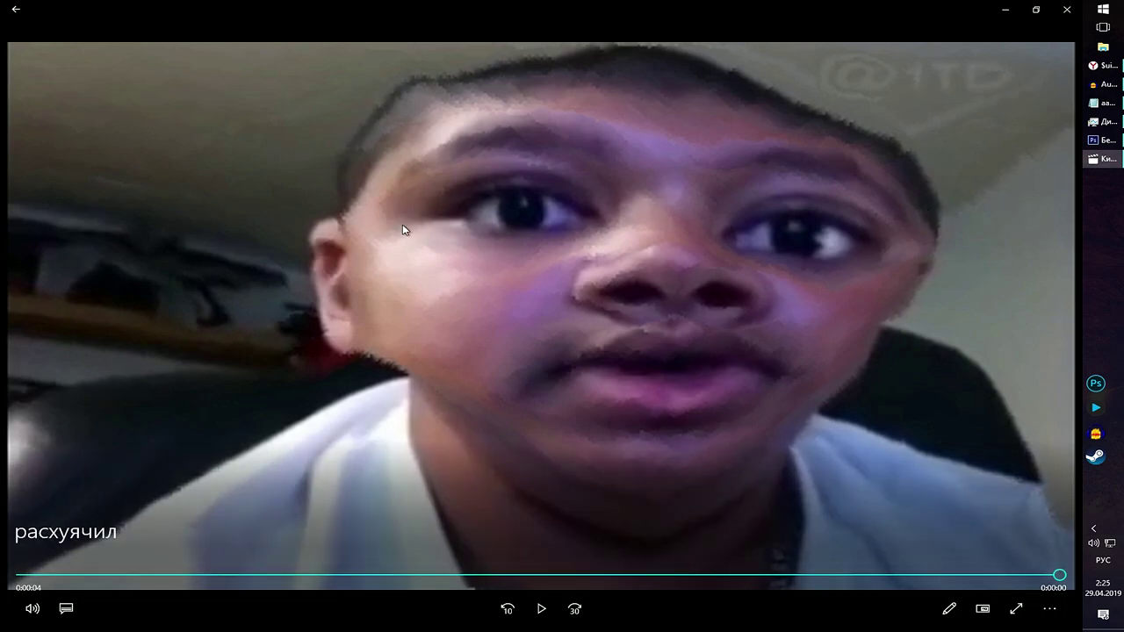
left_click(1067, 9)
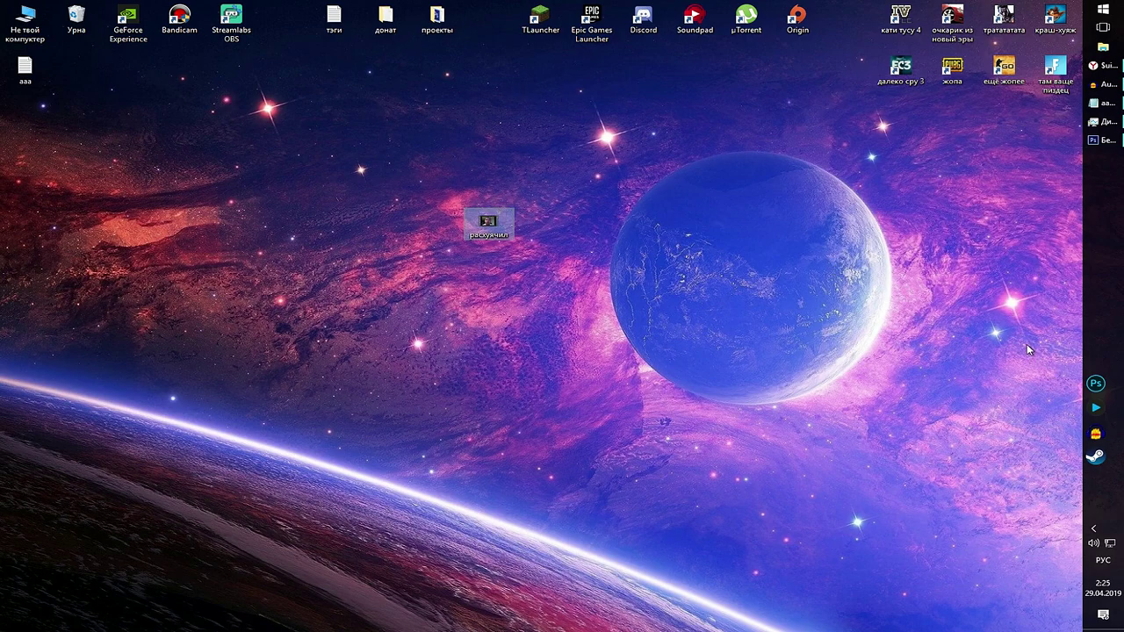
Add the rendered face MP4 to the empty Vegas Pro project, then open File Explorer.
left_click(1070, 416)
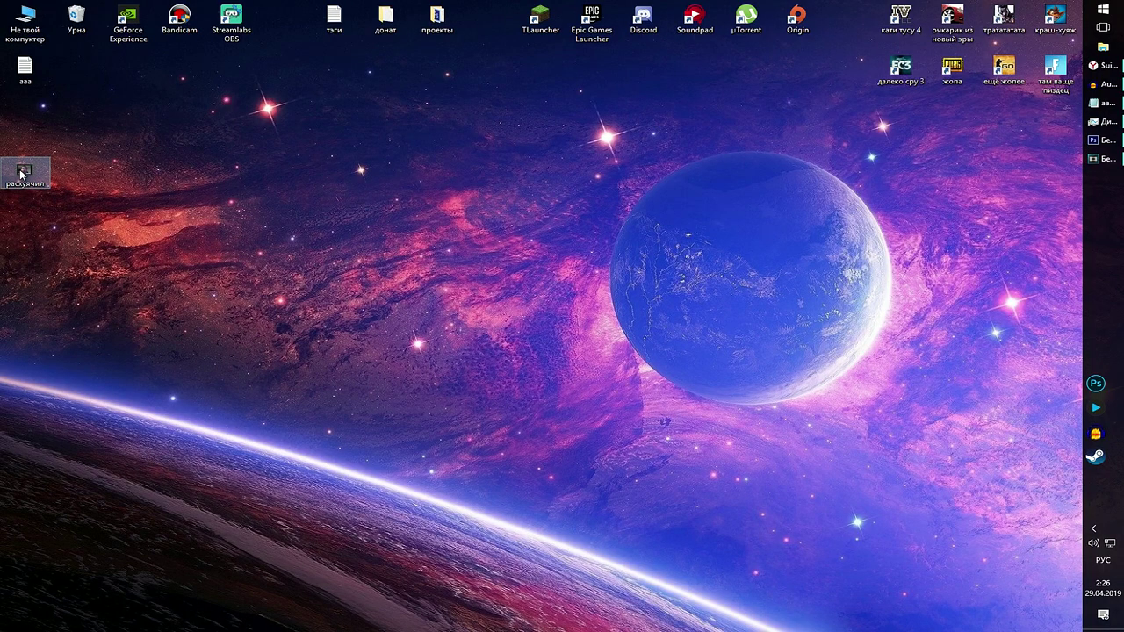
mouse_move(22, 174)
left_mouse_down()
mouse_move(116, 246)
mouse_move(278, 487)
left_mouse_up()
key("super+e")
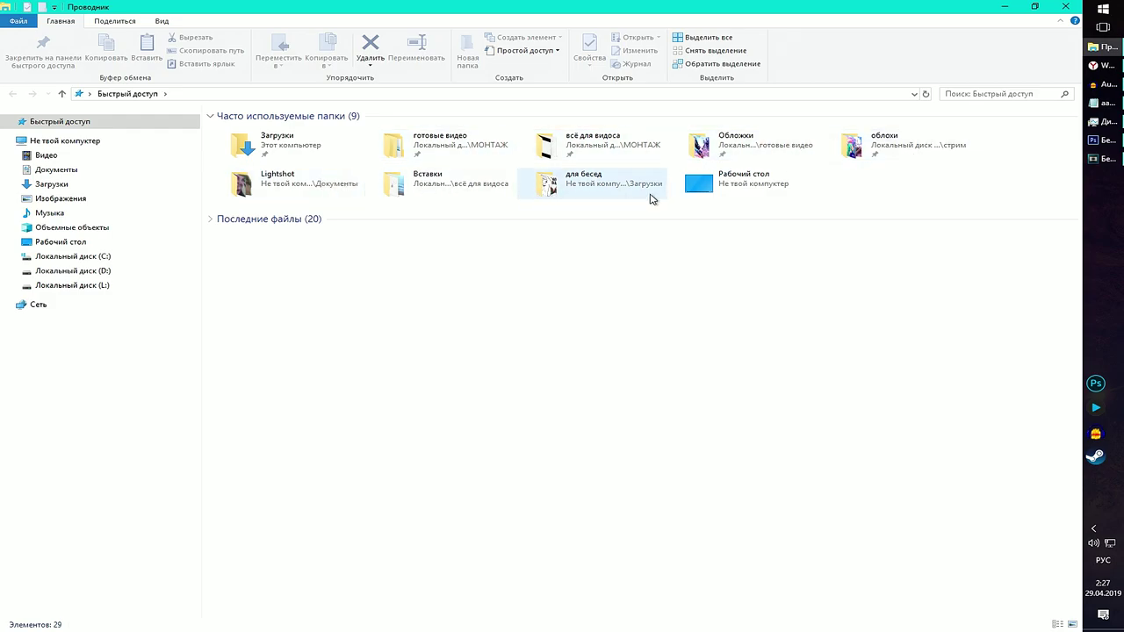
Import the original clip from Вставки and keep only its audio, aligned under the animation.
double_click(427, 189)
left_click_drag(307, 198, 243, 220)
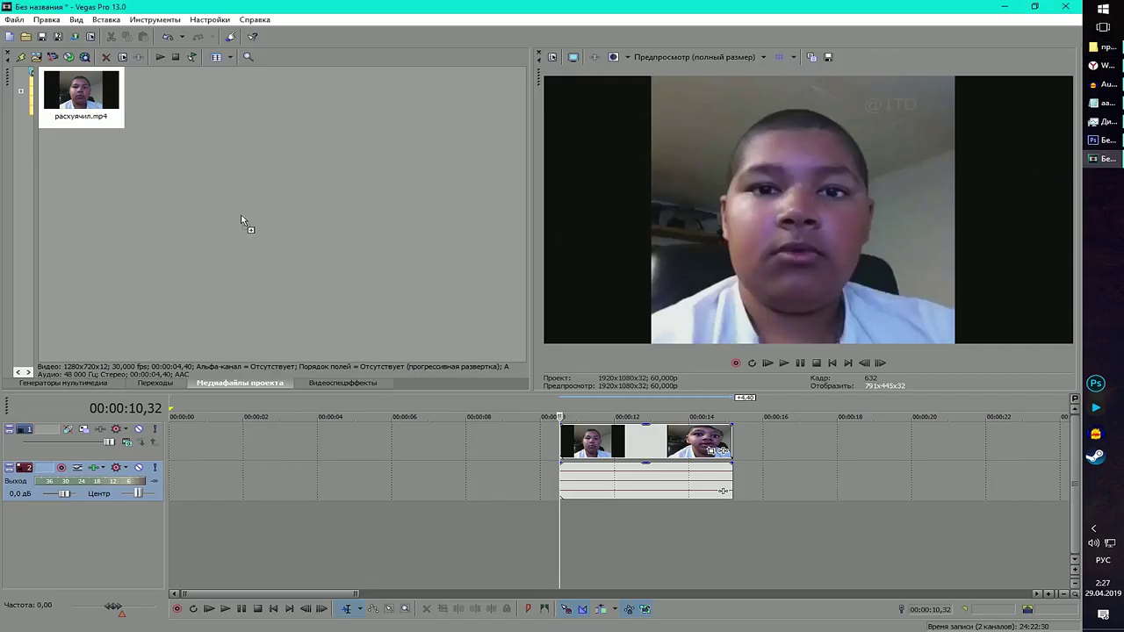
left_click_drag(81, 93, 582, 451)
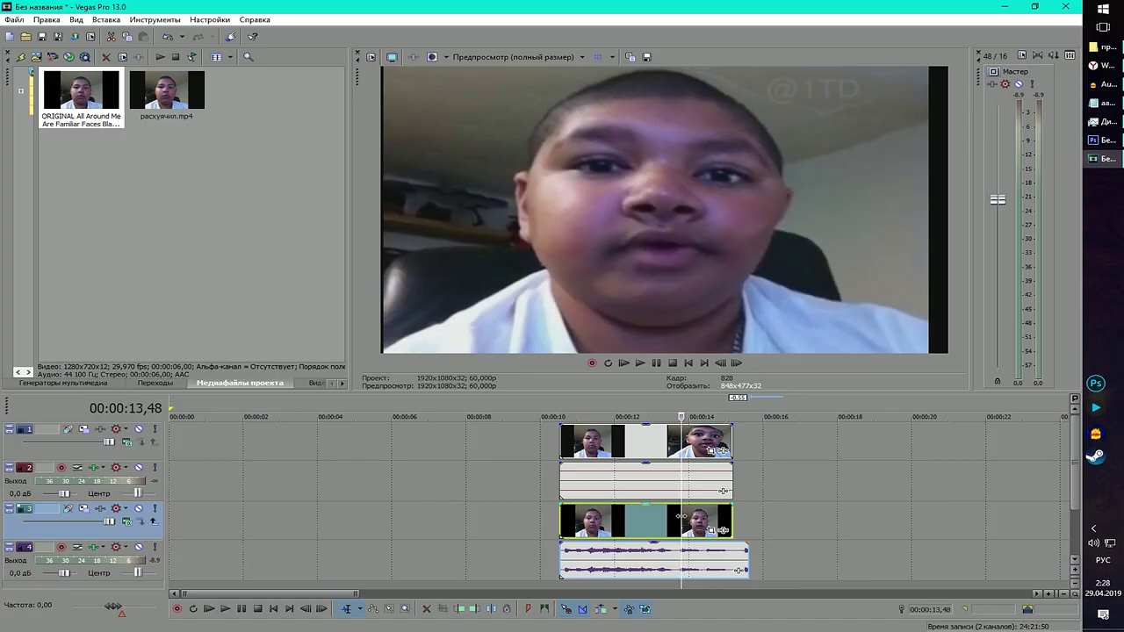
key("Delete")
left_click_drag(706, 544, 712, 520)
Remove the empty video track, trim the audio to end at 00:00:10,32, and preview.
left_click(88, 527)
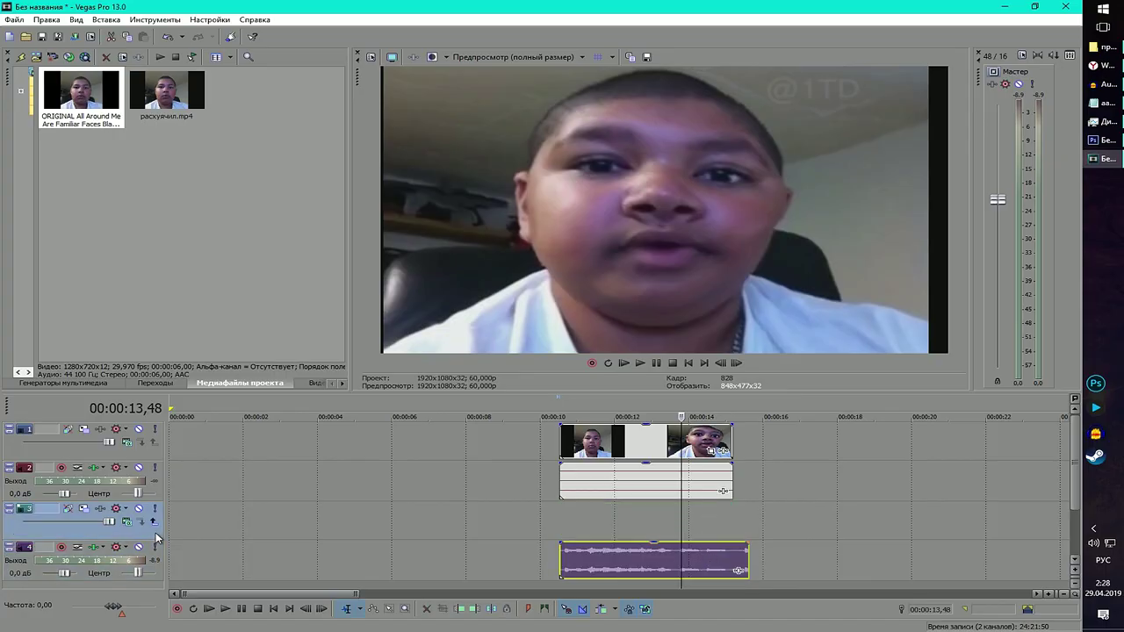
key("Delete")
left_click(559, 554)
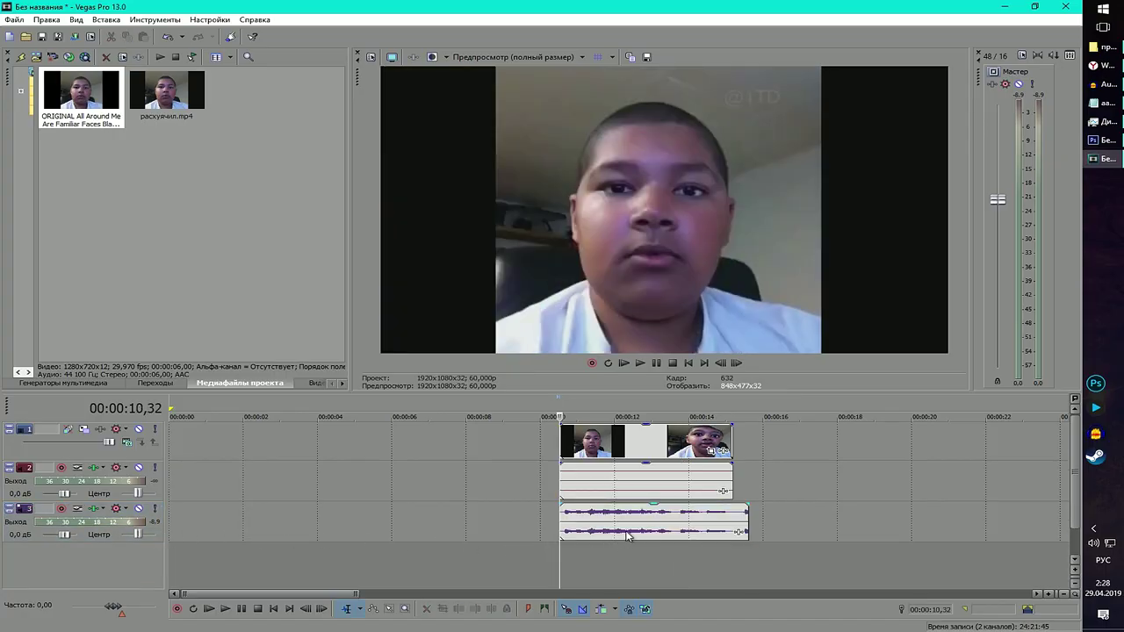
left_click_drag(749, 520, 733, 520)
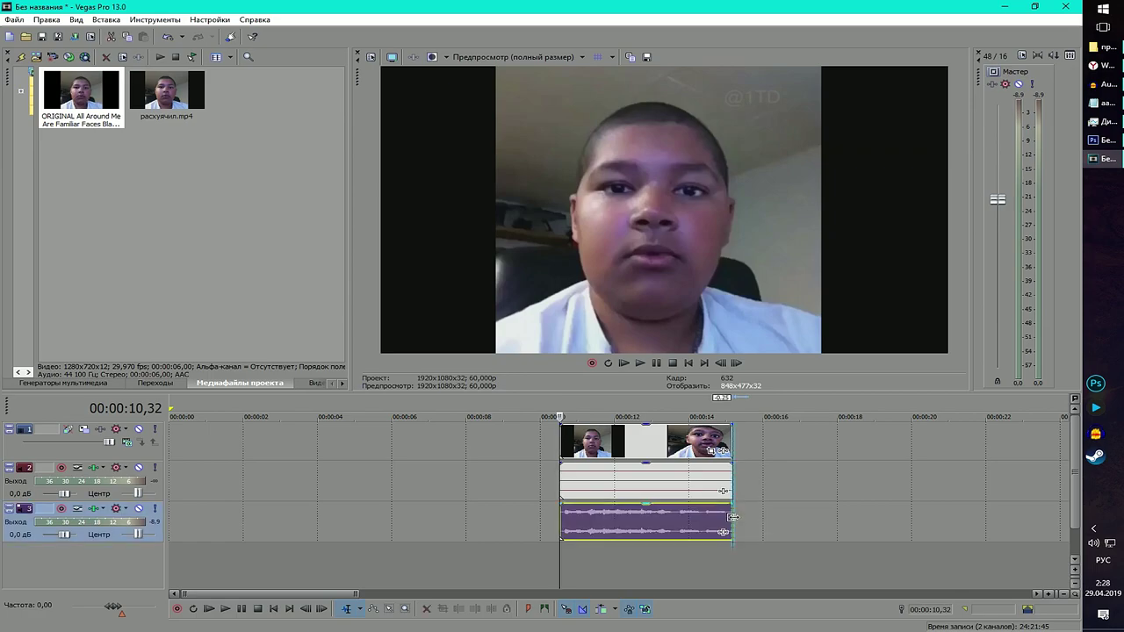
left_click(566, 567)
key("space")
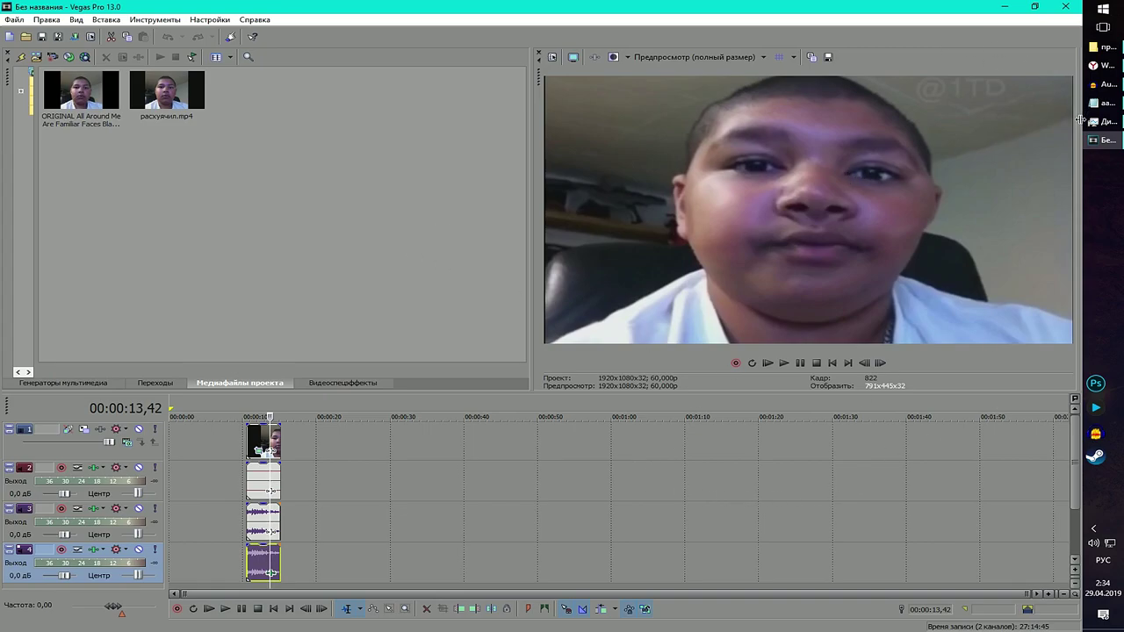
key("alt+3")
Render the project to Untitled.mp4 with the YOUTUBE #2 template, cancelling at about 22%.
left_click(16, 21)
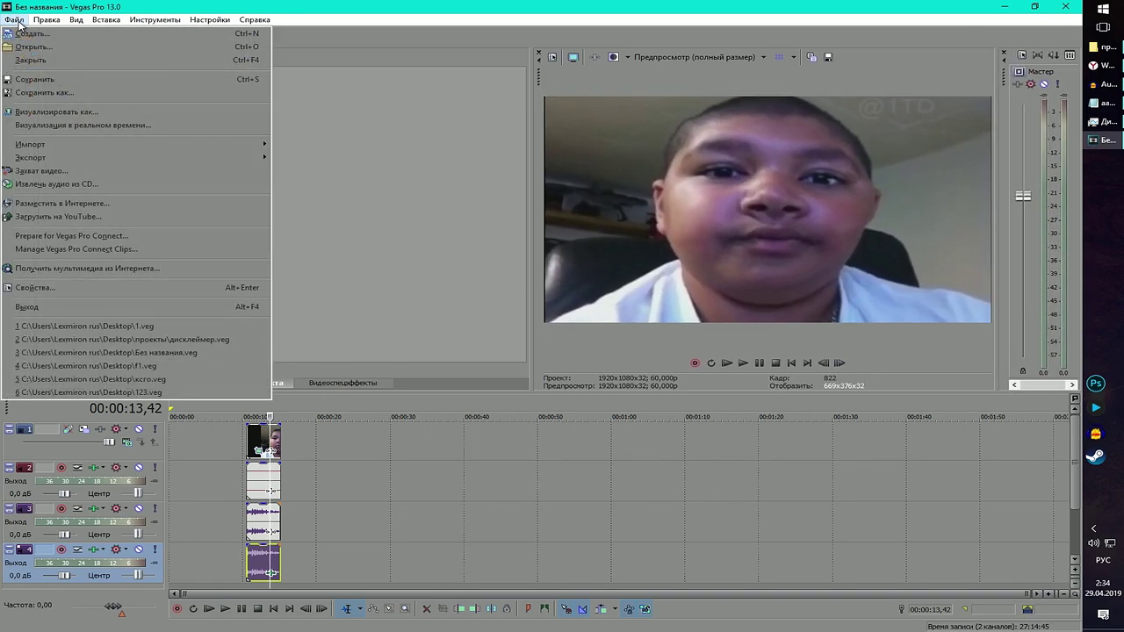
left_click(66, 113)
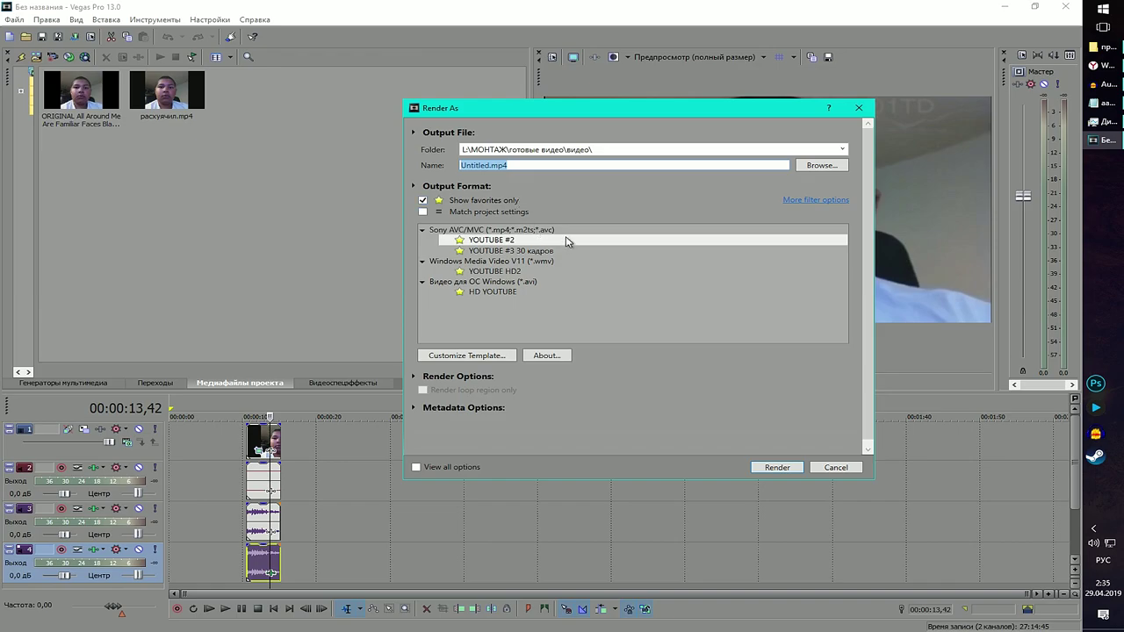
left_click(774, 470)
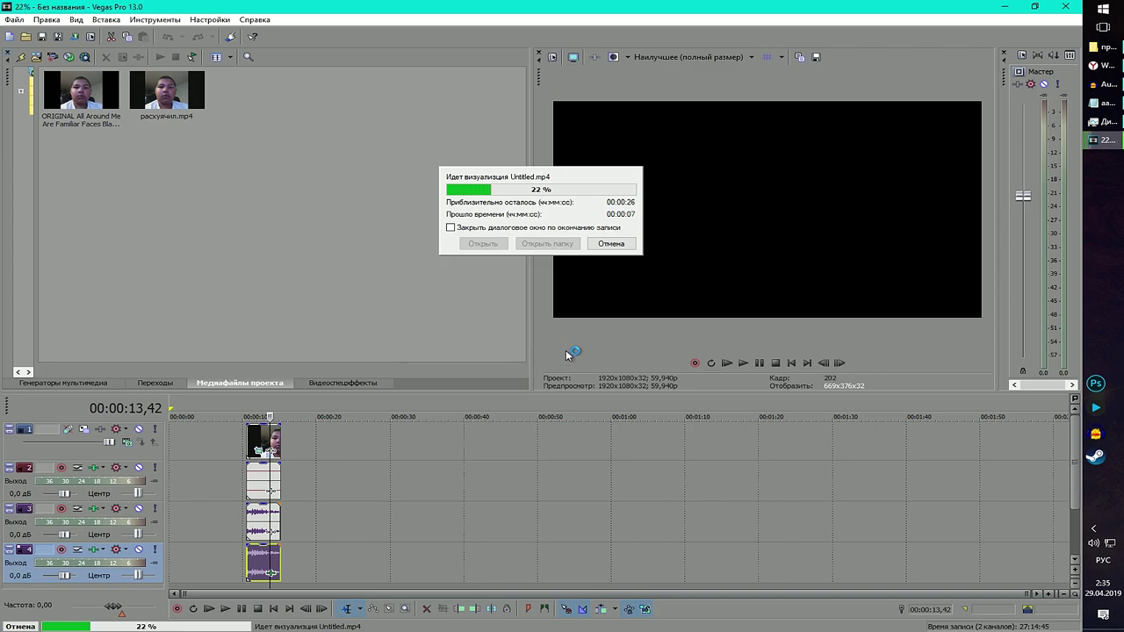
left_click(611, 243)
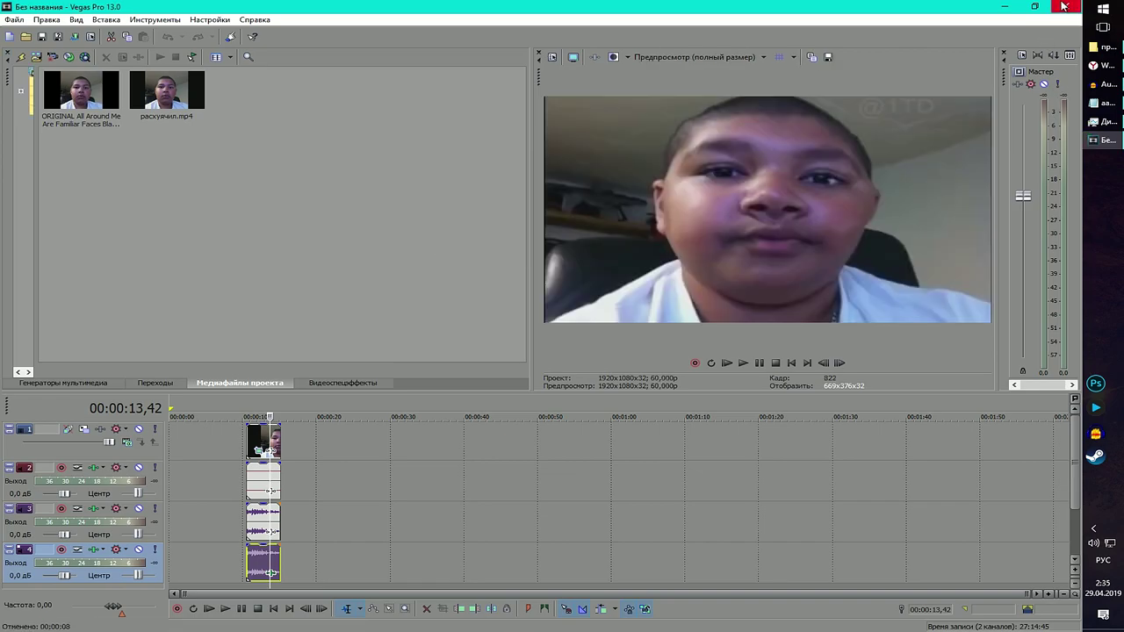
Close Vegas Pro, briefly view the просто вставки folder, then minimize it to the desktop.
left_click(1062, 6)
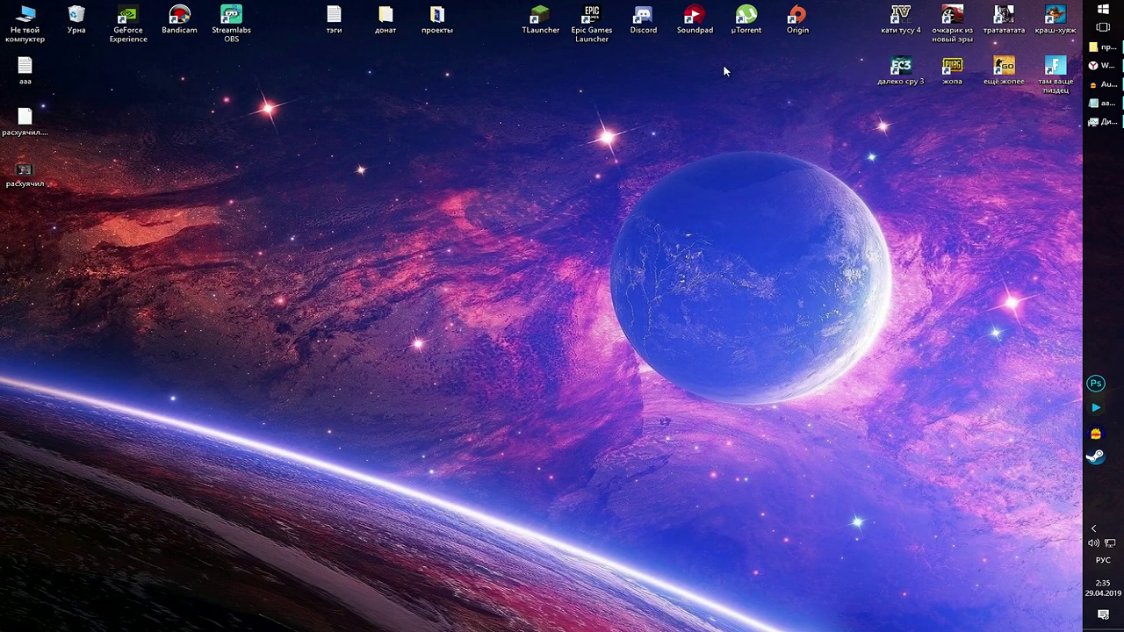
left_click_drag(1062, 613, 189, 114)
left_click_drag(59, 50, 861, 506)
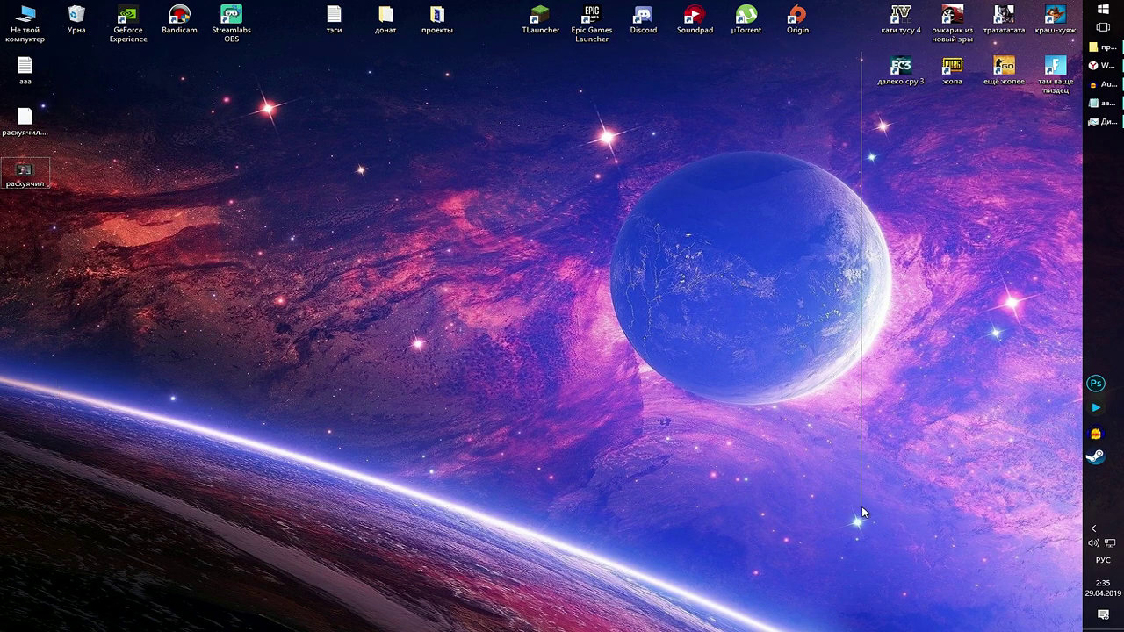
left_click(1103, 47)
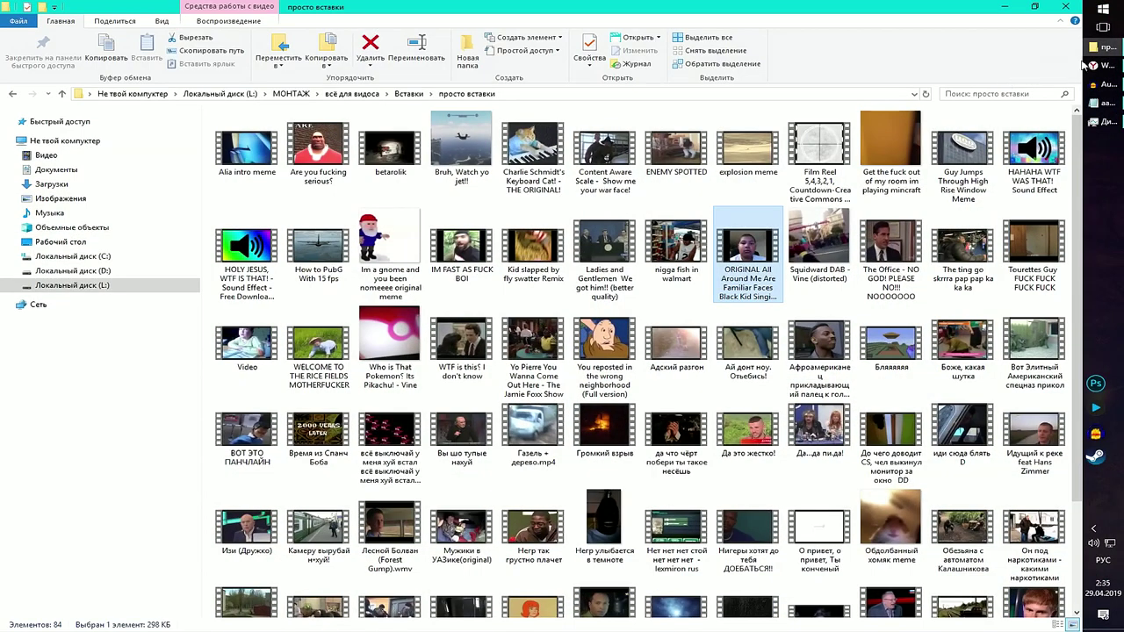
left_click(1098, 48)
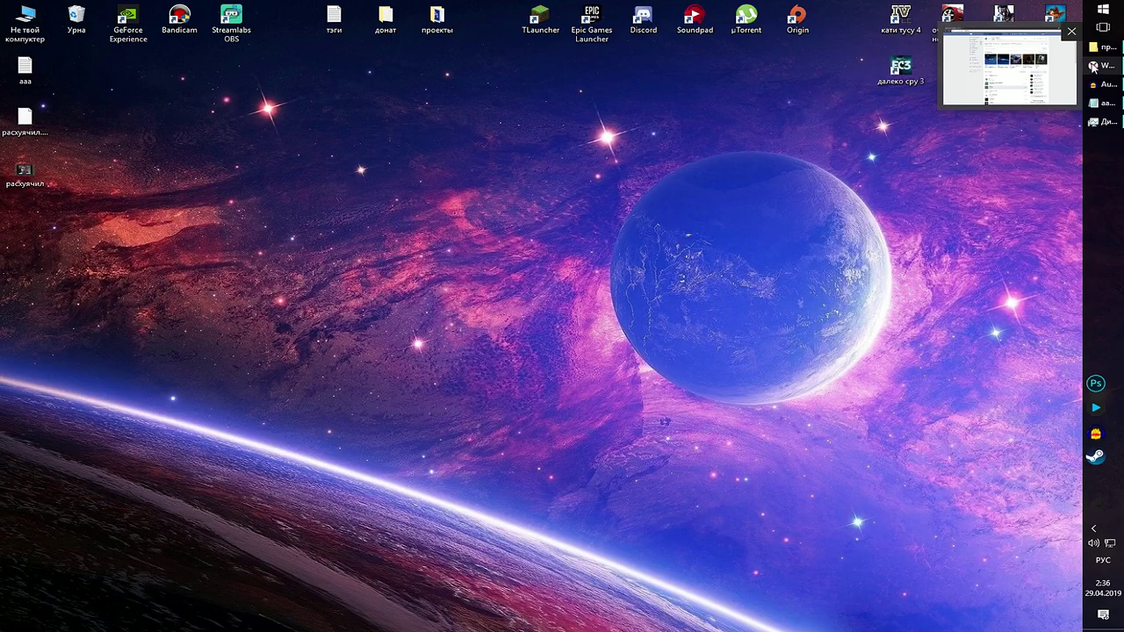